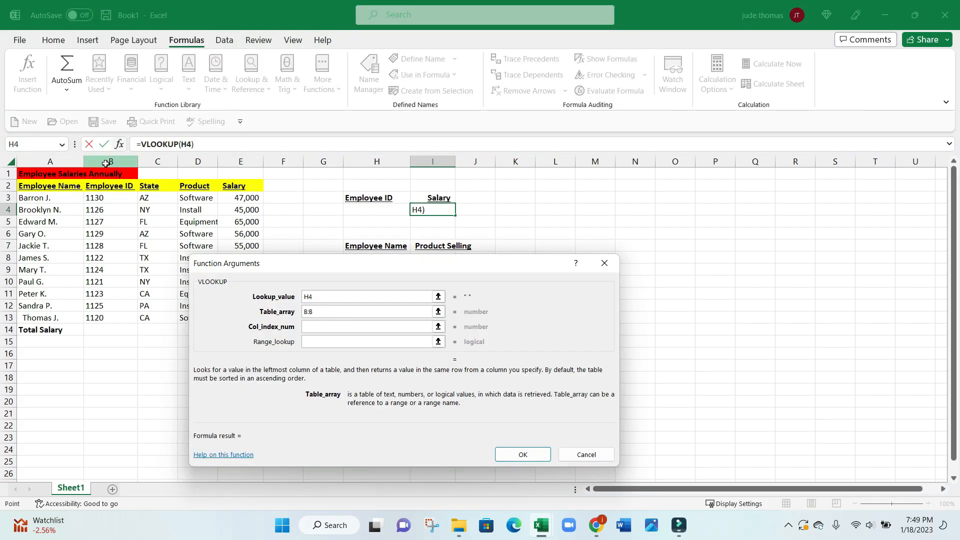
drag(107, 161, 229, 180)
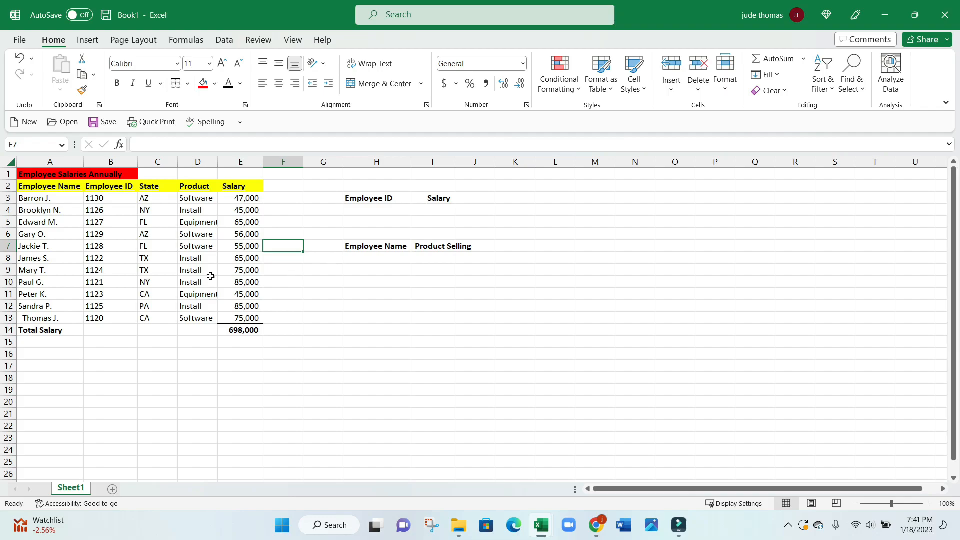
Step: Examine the employee salary table's columns A to E and the headings of the two lookup areas in H3:I3 and H7:I7
click(64, 206)
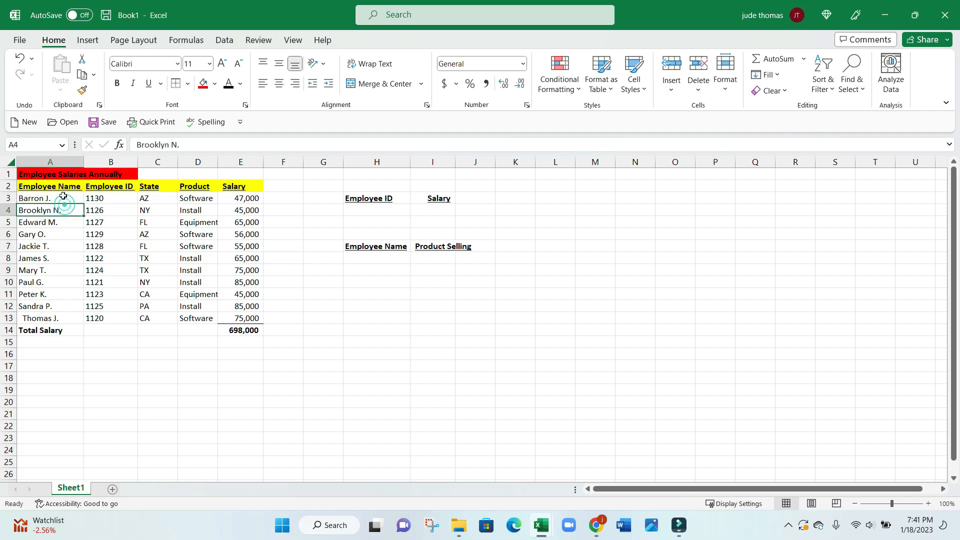
click(53, 173)
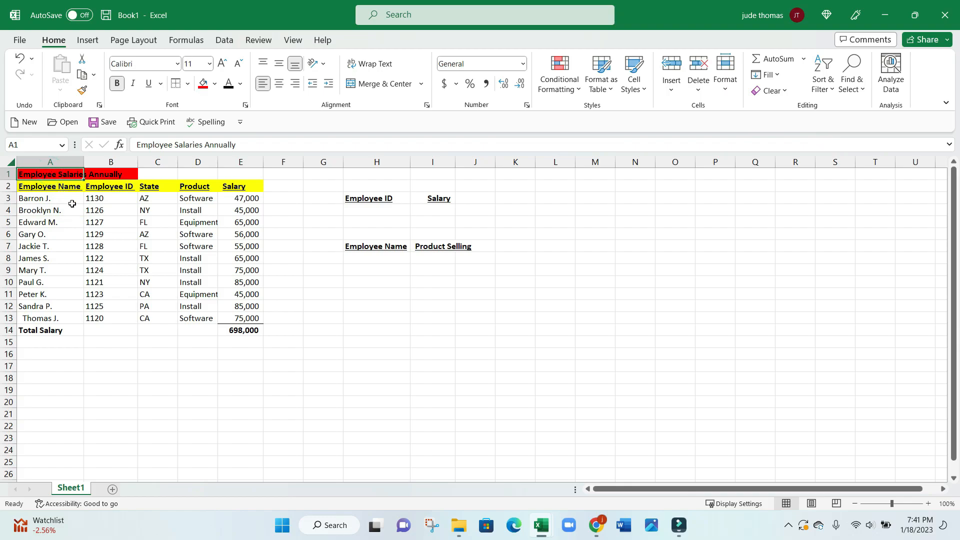
click(69, 161)
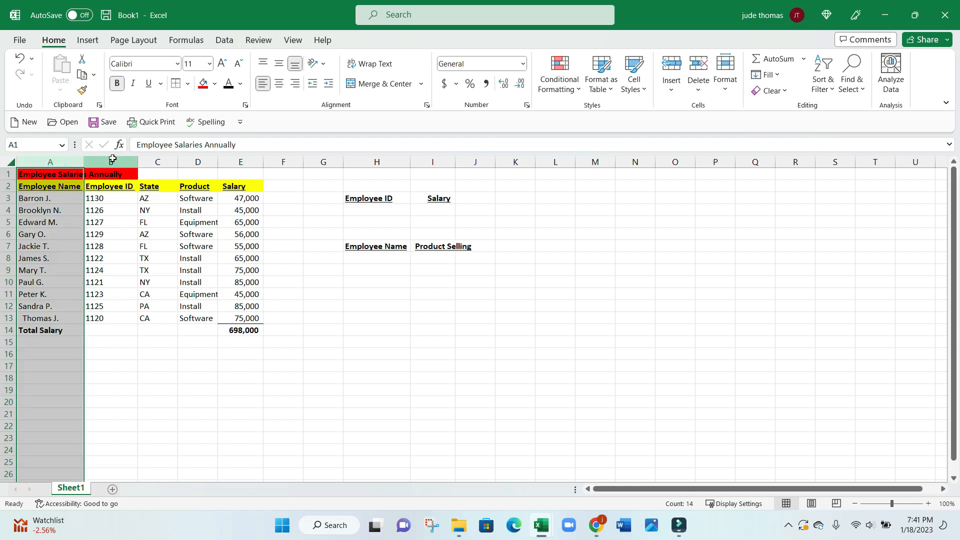
click(111, 161)
click(156, 160)
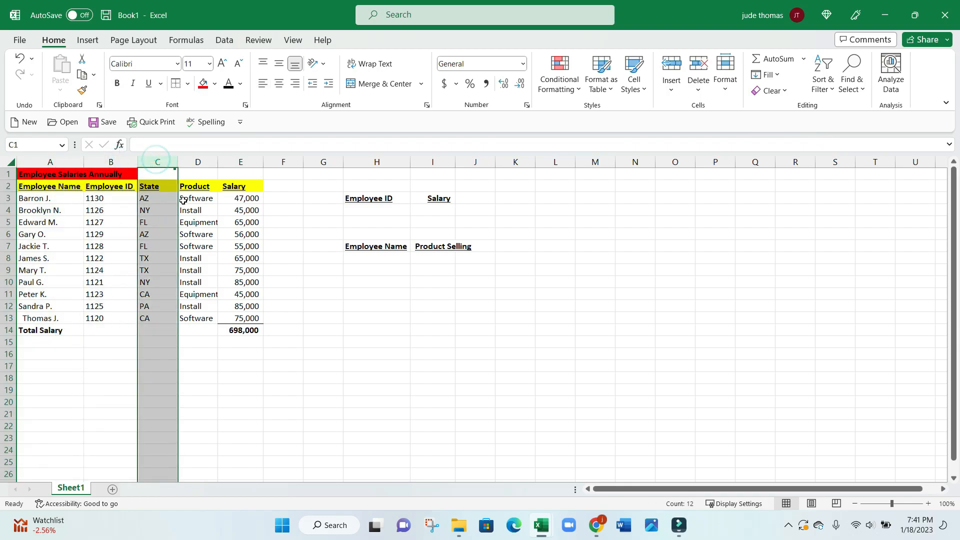
click(198, 161)
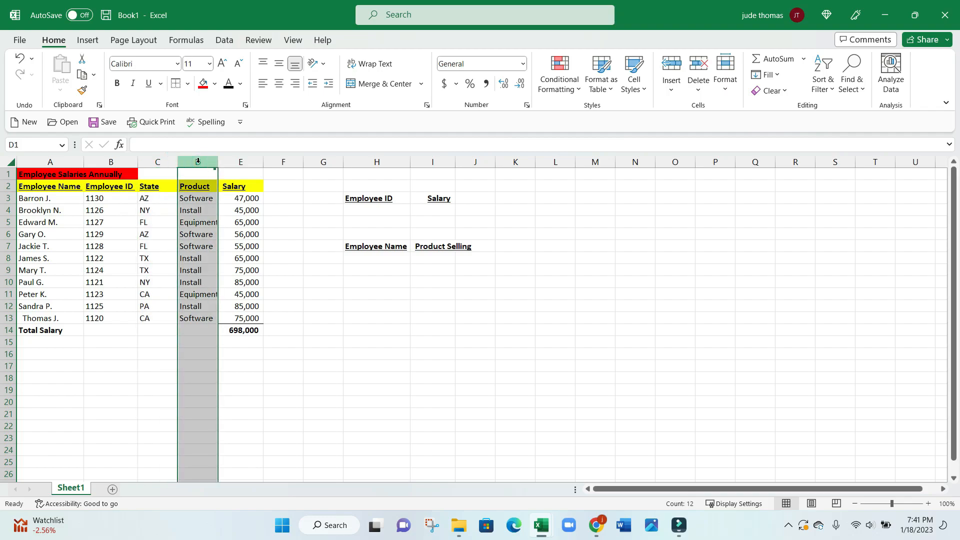
click(255, 161)
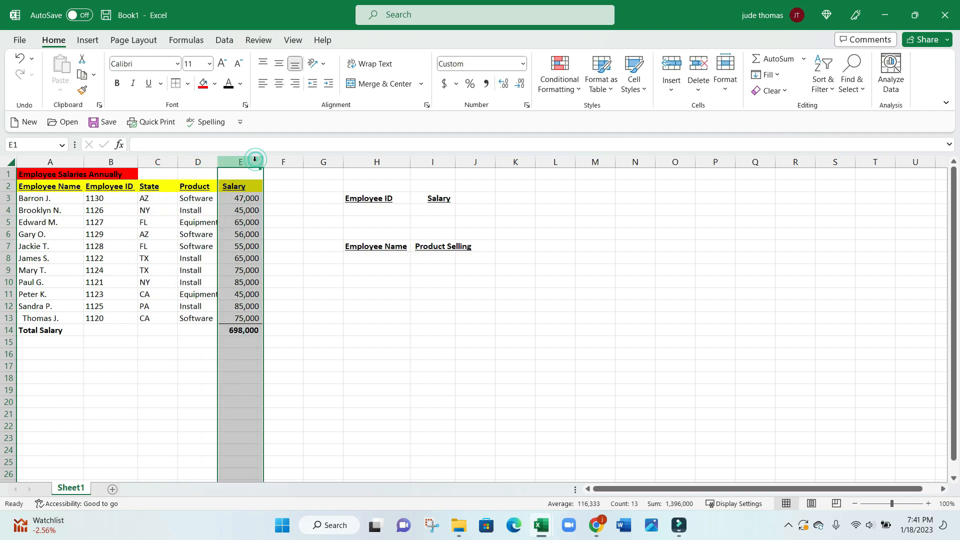
click(370, 199)
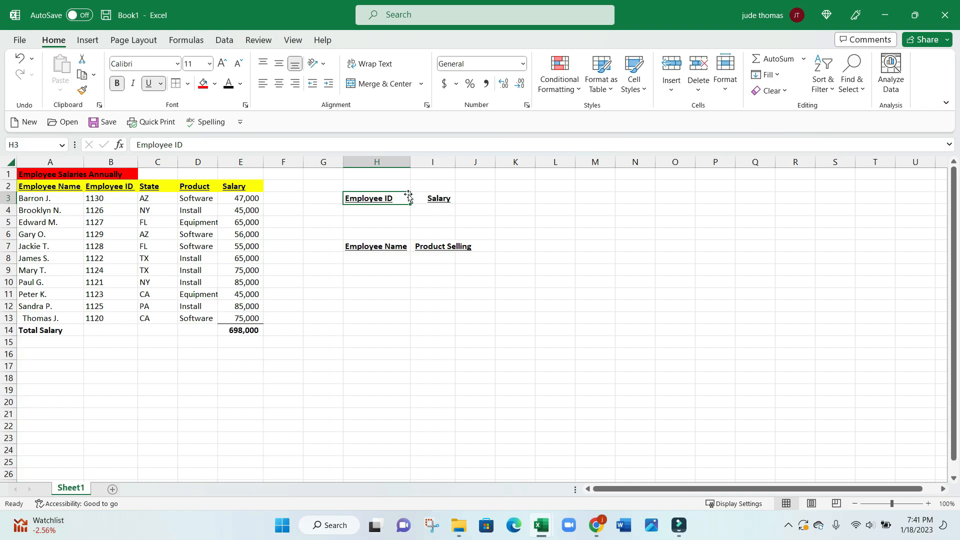
click(437, 198)
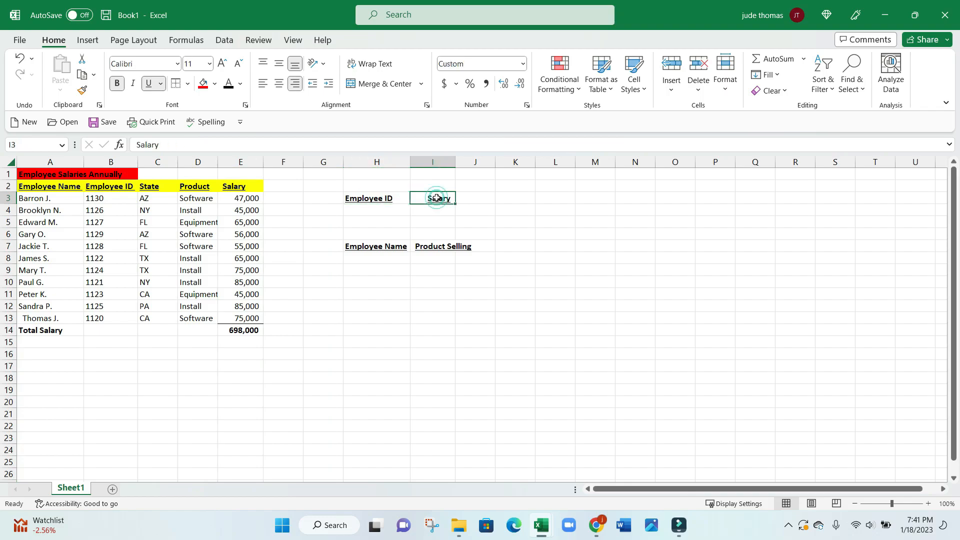
click(376, 199)
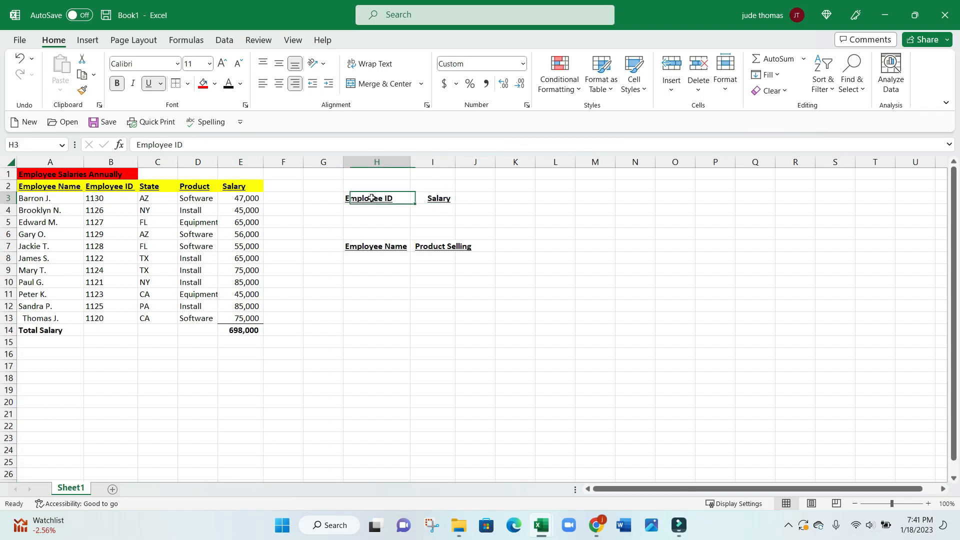
click(433, 200)
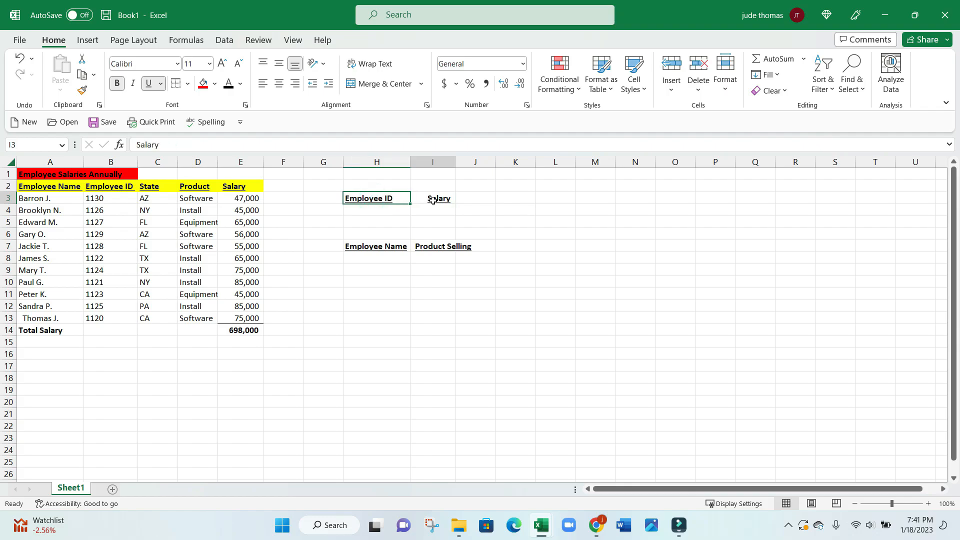
click(386, 250)
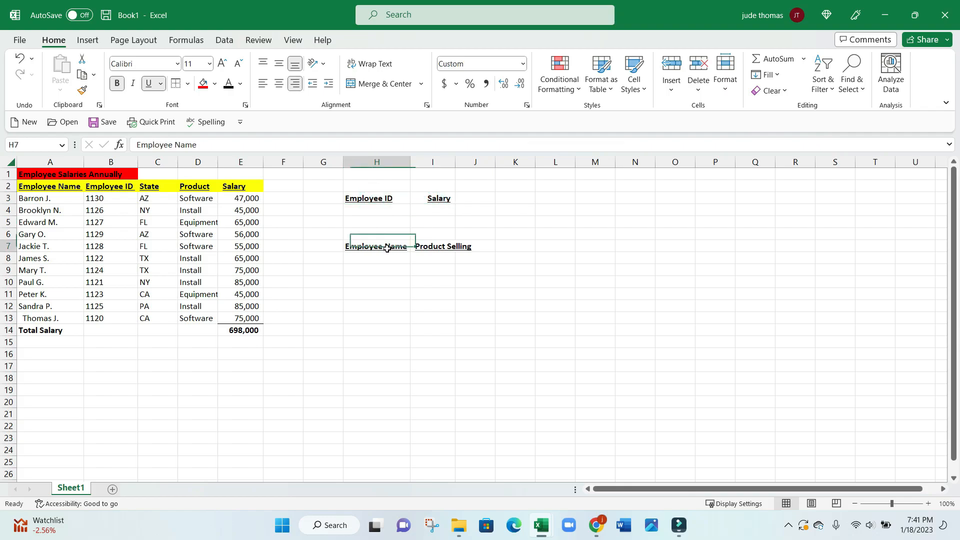
click(442, 249)
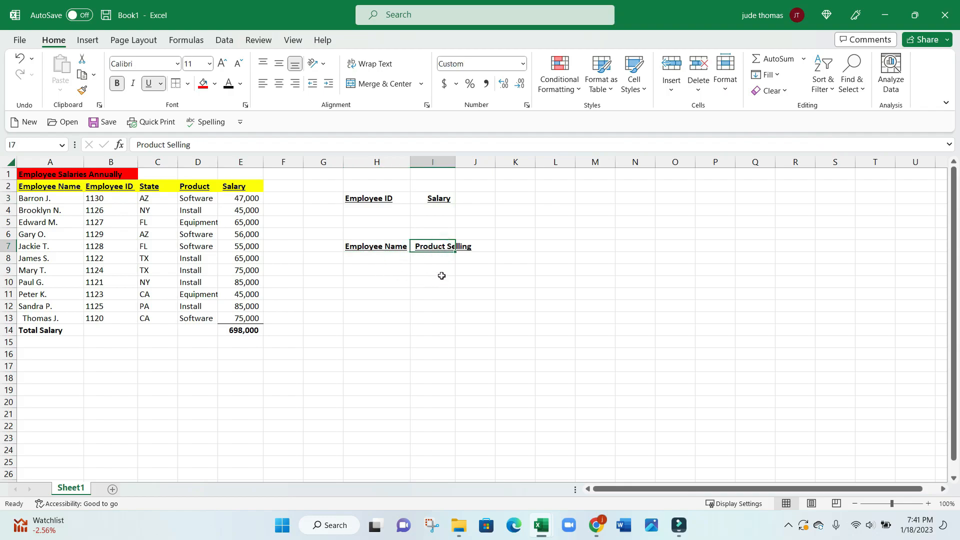
Step: Find the VLOOKUP function by searching for "Vlookup" and insert it in cell I4 under the Salary heading
click(438, 212)
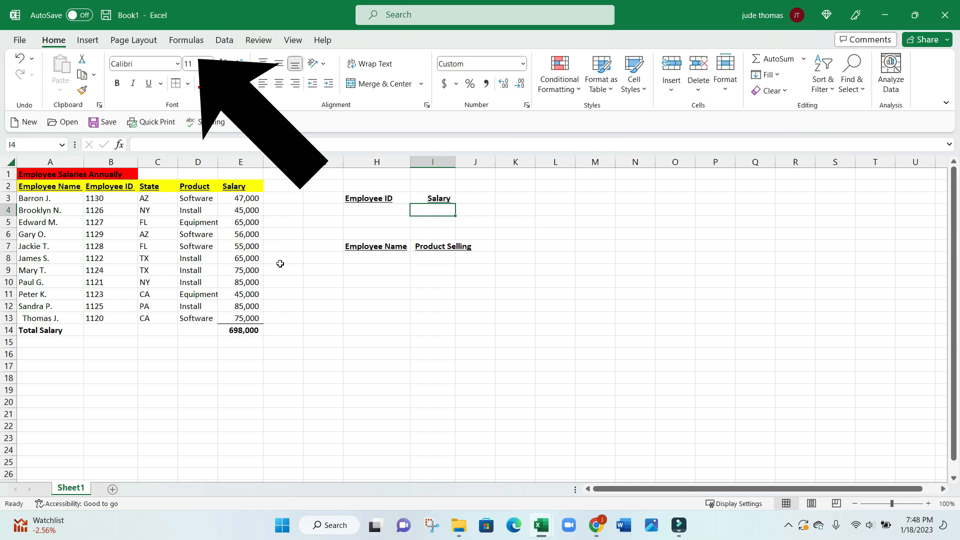
click(187, 43)
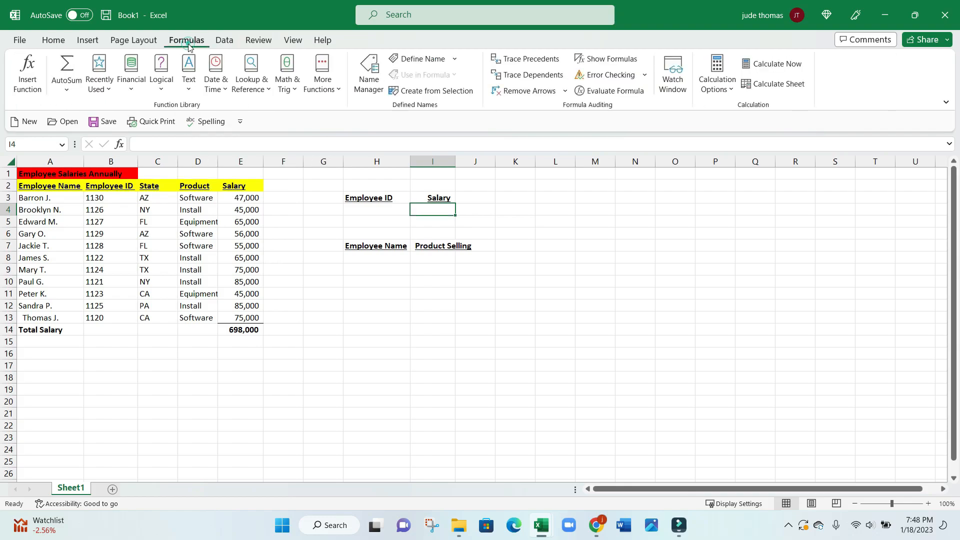
click(23, 70)
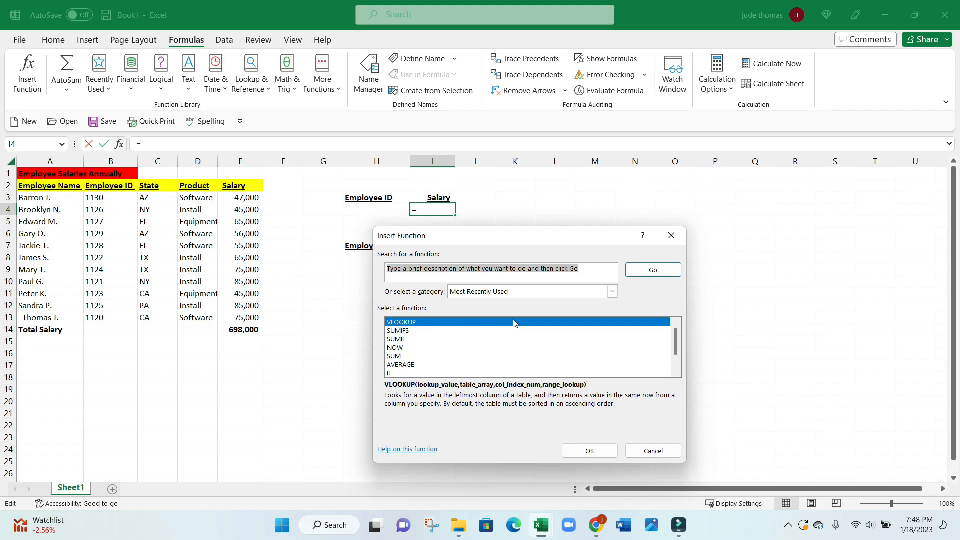
click(585, 270)
key(BackSpace)
key(BackSpace)
key(BackSpace)
key(BackSpace)
key(BackSpace)
key(BackSpace)
key(BackSpace)
key(BackSpace)
key(BackSpace)
key(BackSpace)
key(BackSpace)
key(BackSpace)
key(BackSpace)
key(BackSpace)
key(BackSpace)
key(BackSpace)
key(BackSpace)
key(BackSpace)
key(BackSpace)
key(BackSpace)
key(BackSpace)
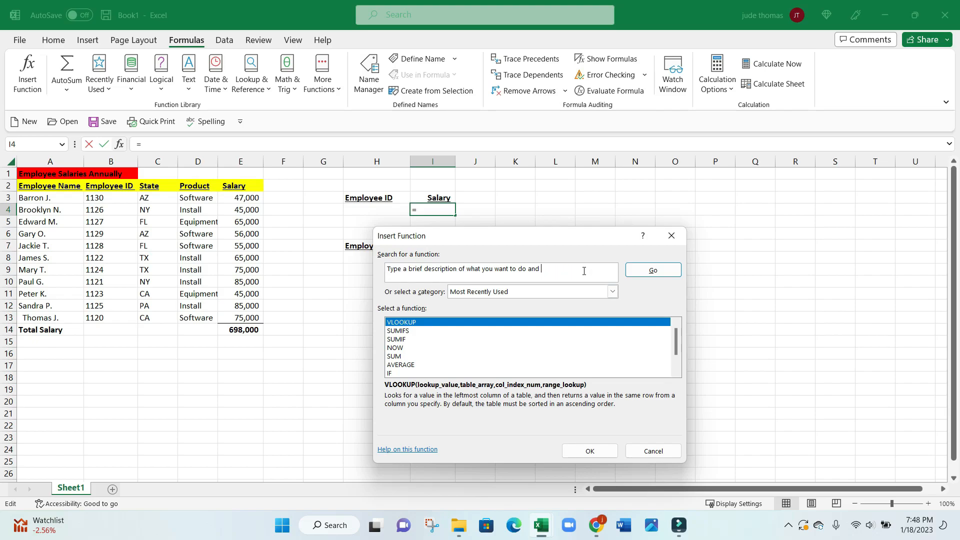
key(BackSpace)
key(BackSpace)
key(BackSpace)
key(BackSpace)
key(BackSpace)
key(BackSpace)
key(BackSpace)
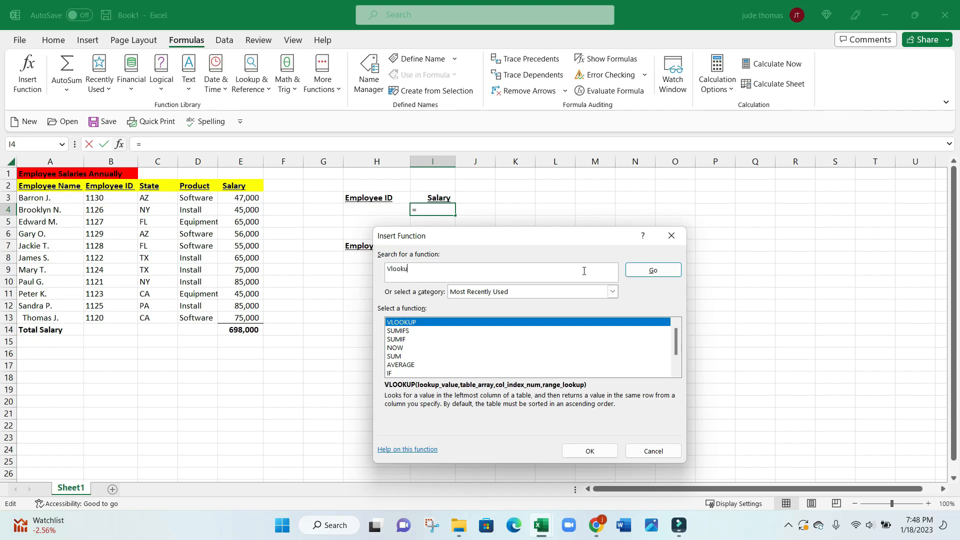
key(Return)
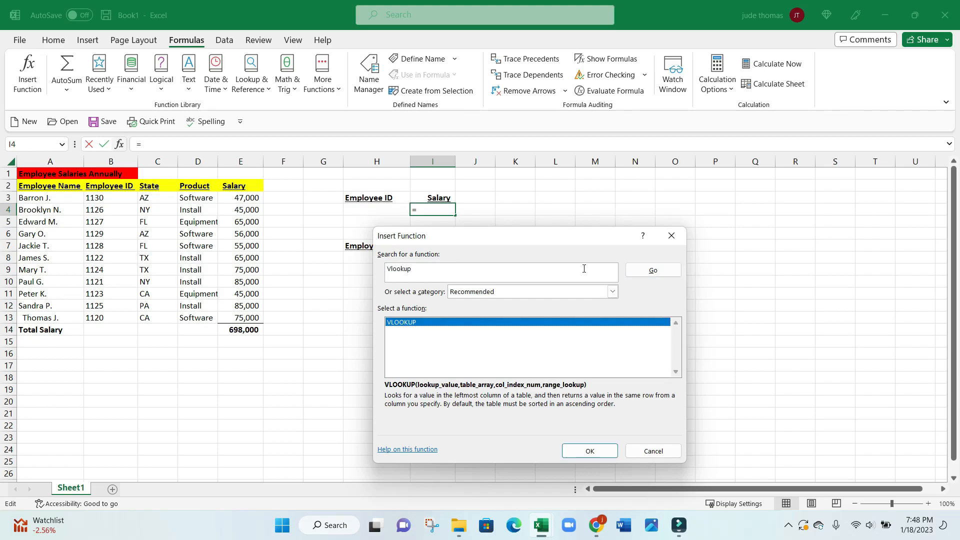
click(436, 321)
click(598, 453)
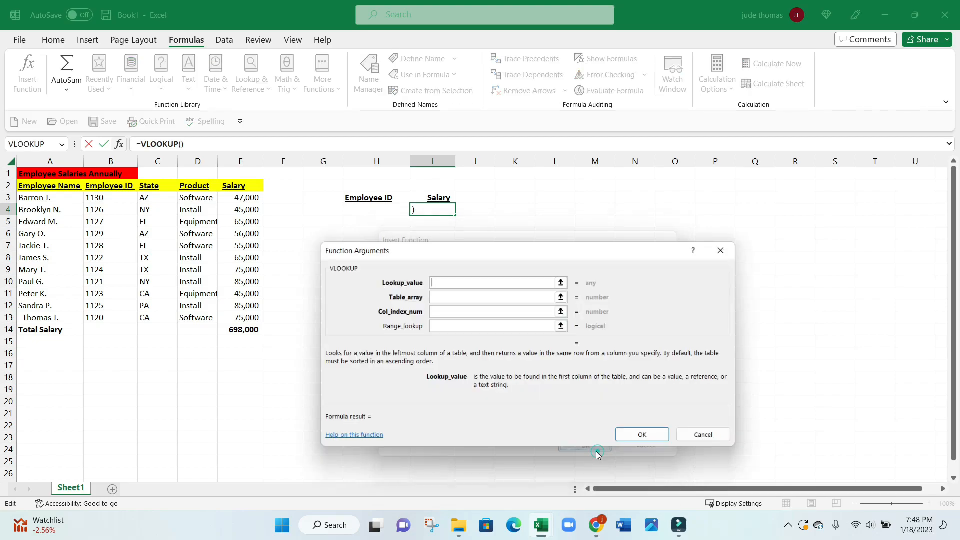
Step: Set the VLOOKUP lookup value to cell H4 and the table array to columns B:E
drag(498, 249, 344, 244)
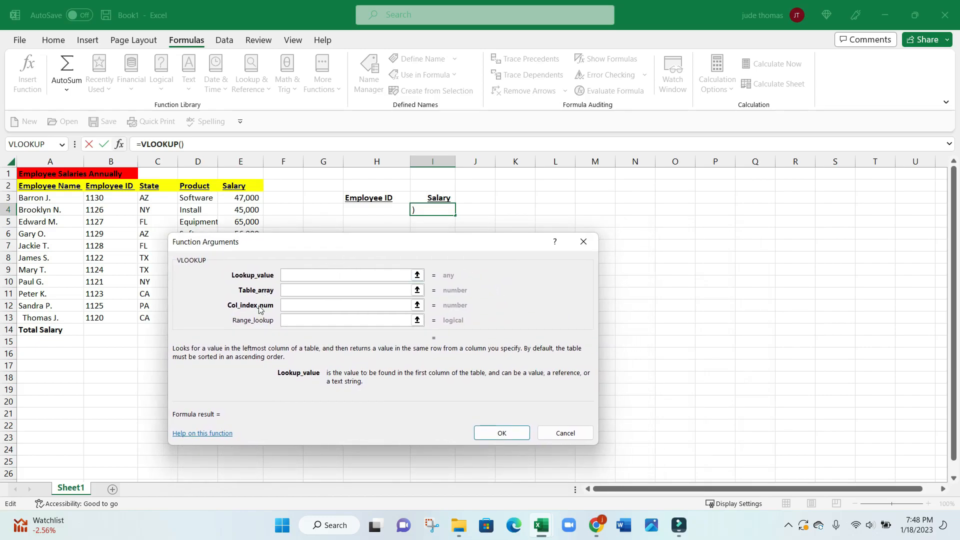
drag(317, 241, 338, 266)
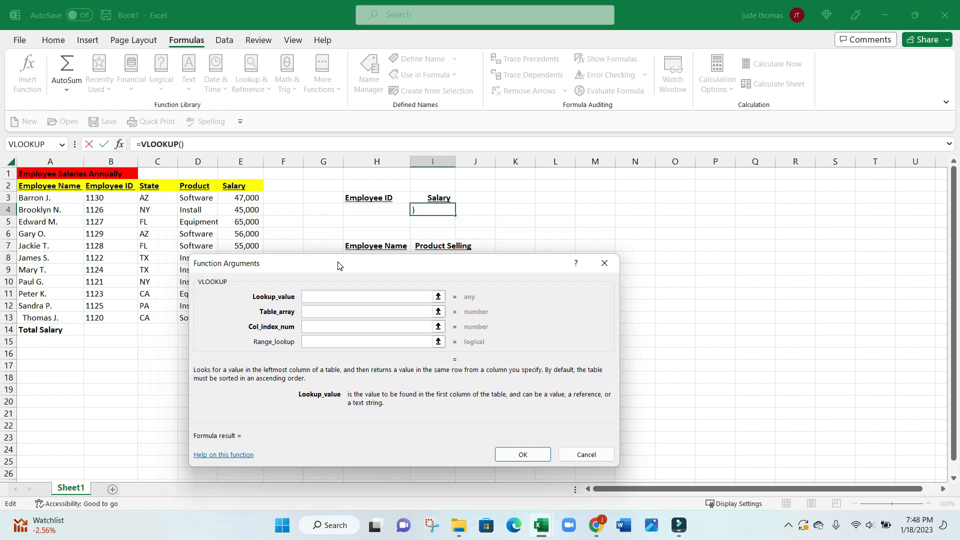
click(369, 209)
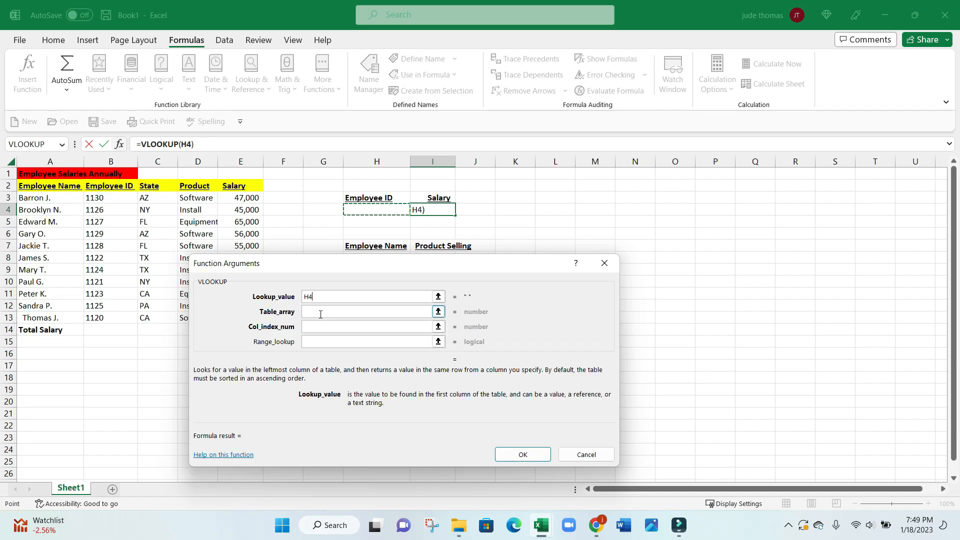
click(321, 315)
click(321, 318)
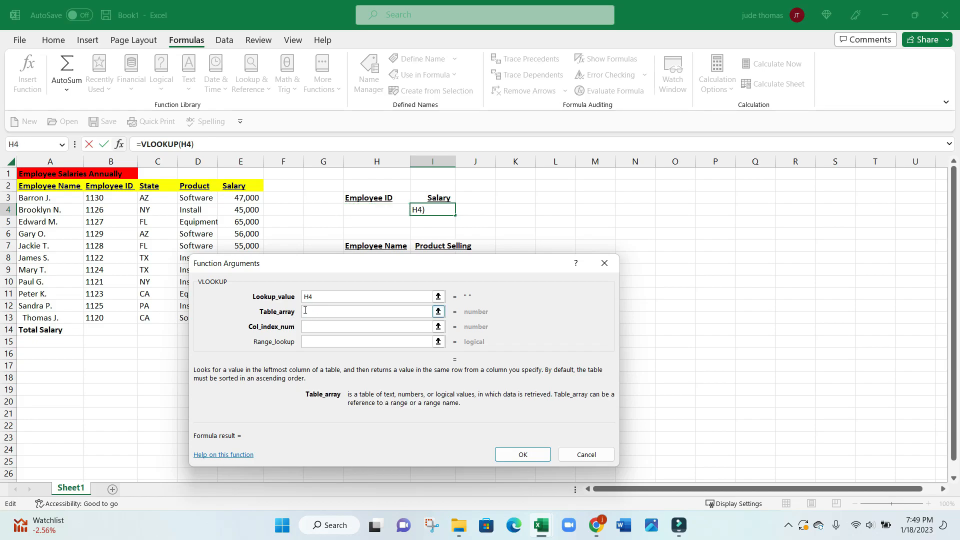
drag(106, 161, 228, 178)
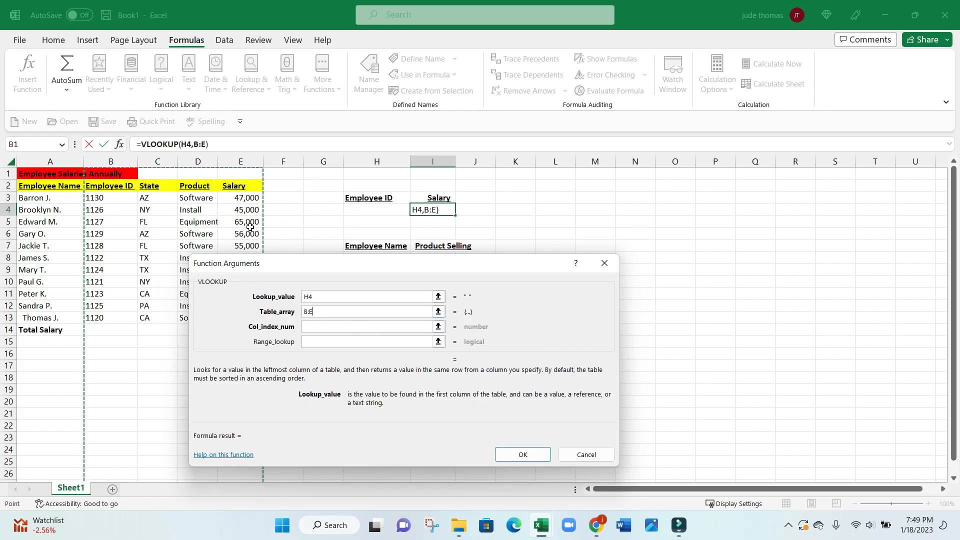
Step: Set the VLOOKUP column index number to 4 and make the Range_lookup argument ready for entry
click(311, 325)
click(325, 327)
text(4)
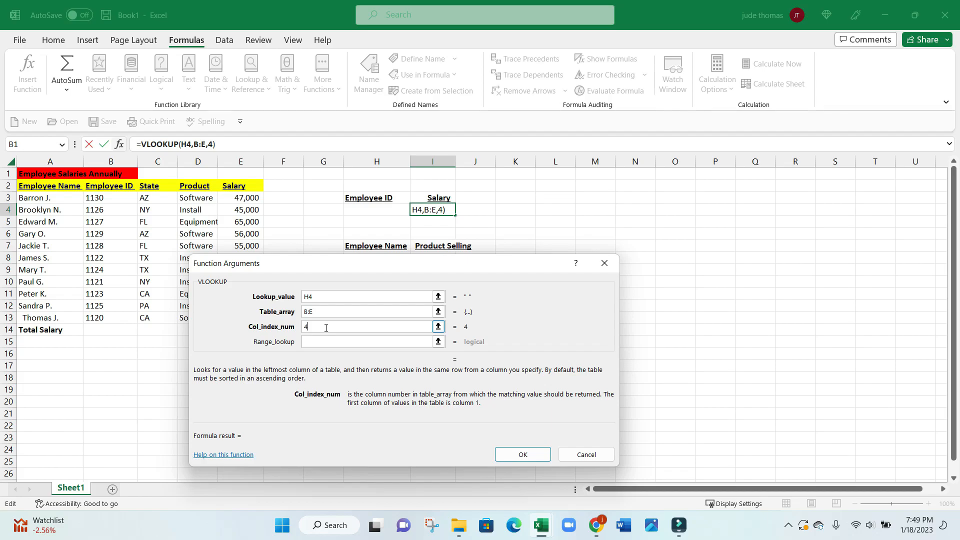
click(322, 340)
click(322, 343)
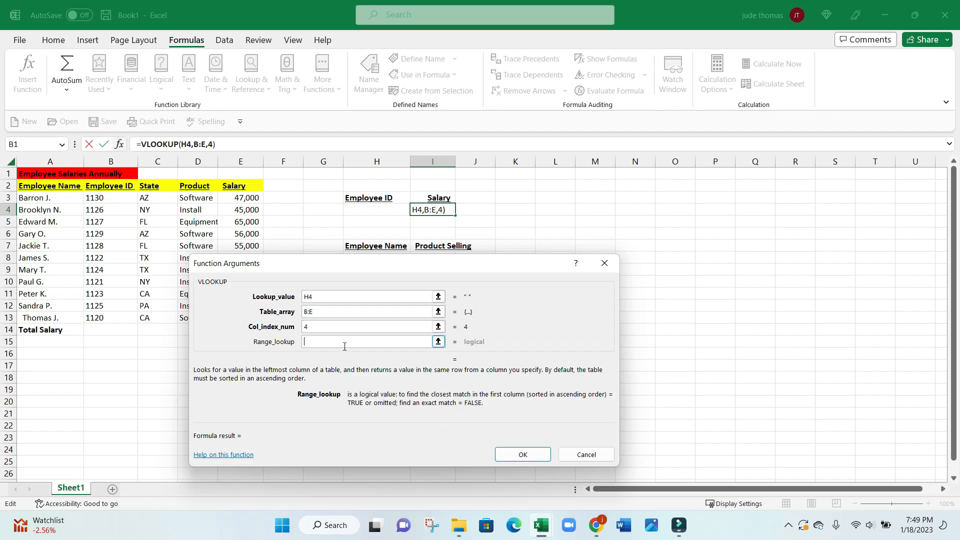
text(FALSE)
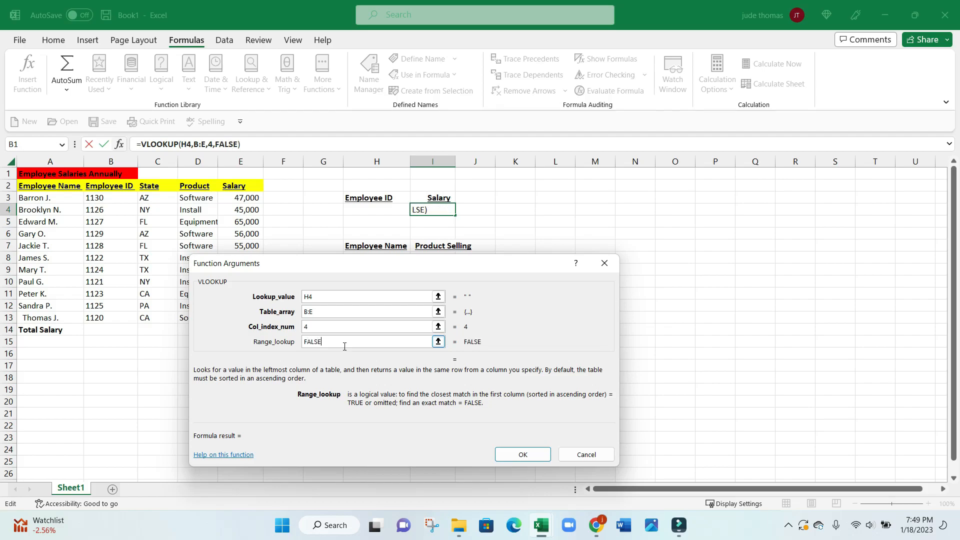
key(BackSpace)
key(BackSpace)
key(BackSpace)
key(BackSpace)
key(BackSpace)
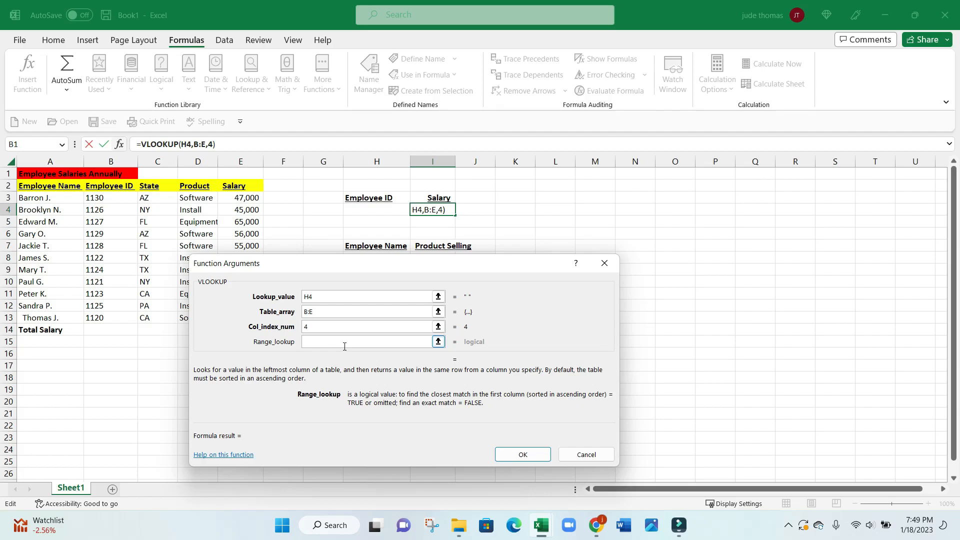
Step: Set Range_lookup to FALSE for an exact match and complete the VLOOKUP formula in I4
text(FALSE)
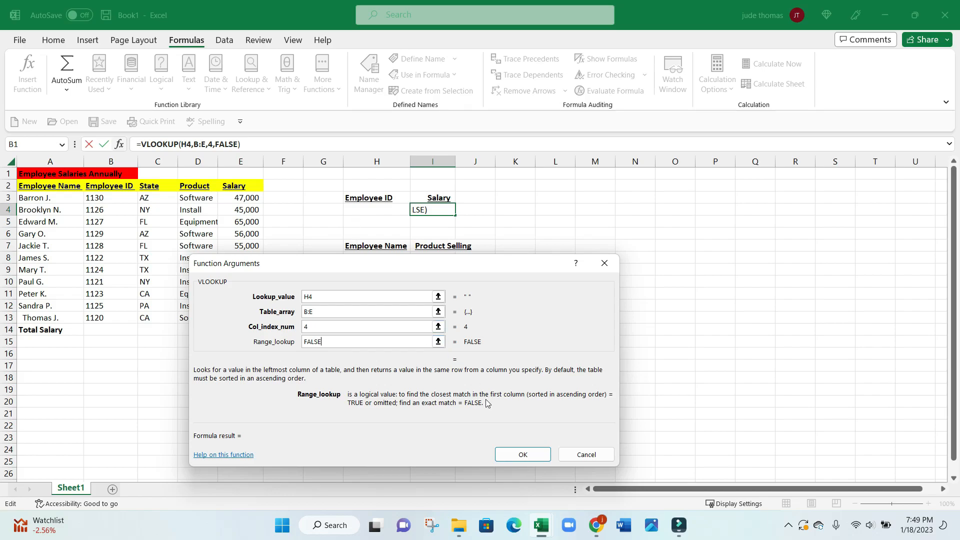
click(523, 455)
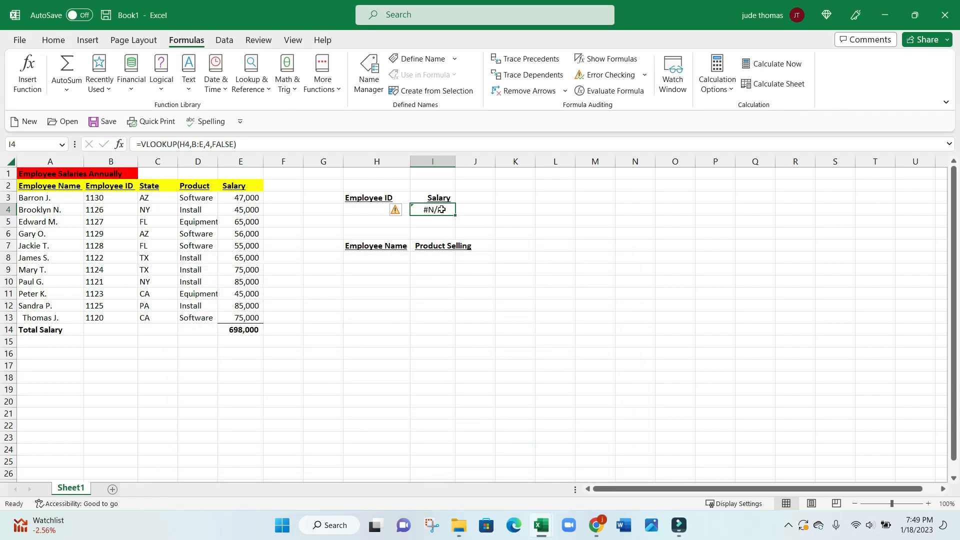
Step: Check the empty lookup cell H4 and review the ranges referenced by the VLOOKUP formula in I4 without changing it
click(383, 210)
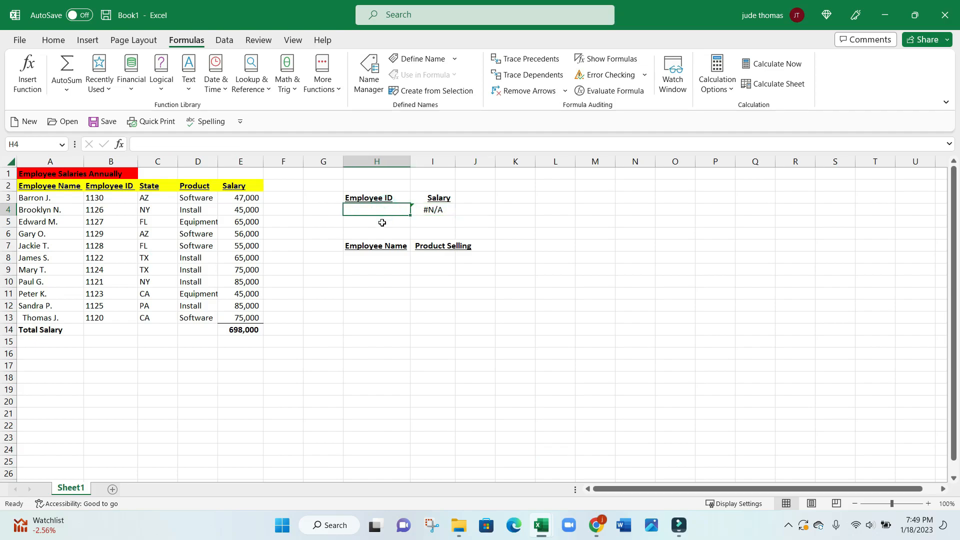
click(423, 209)
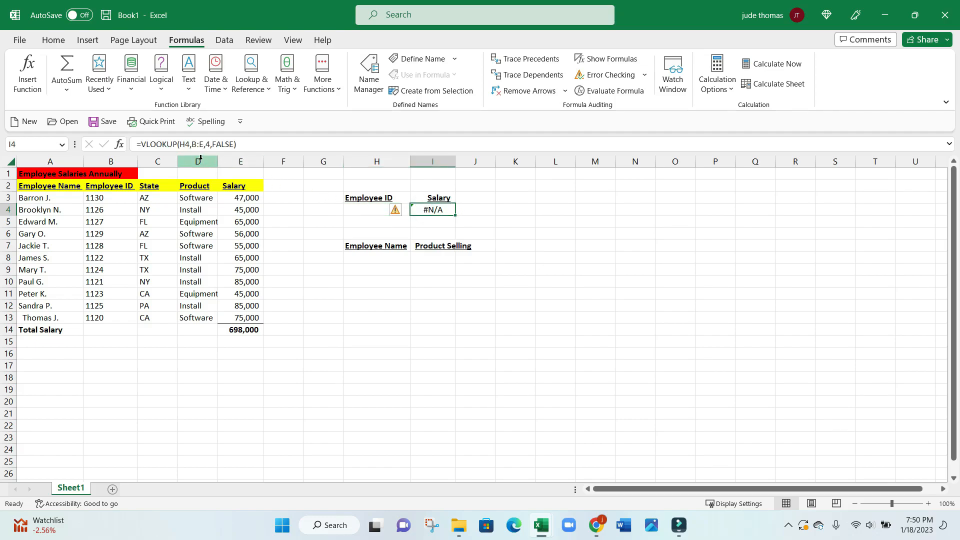
key(F2)
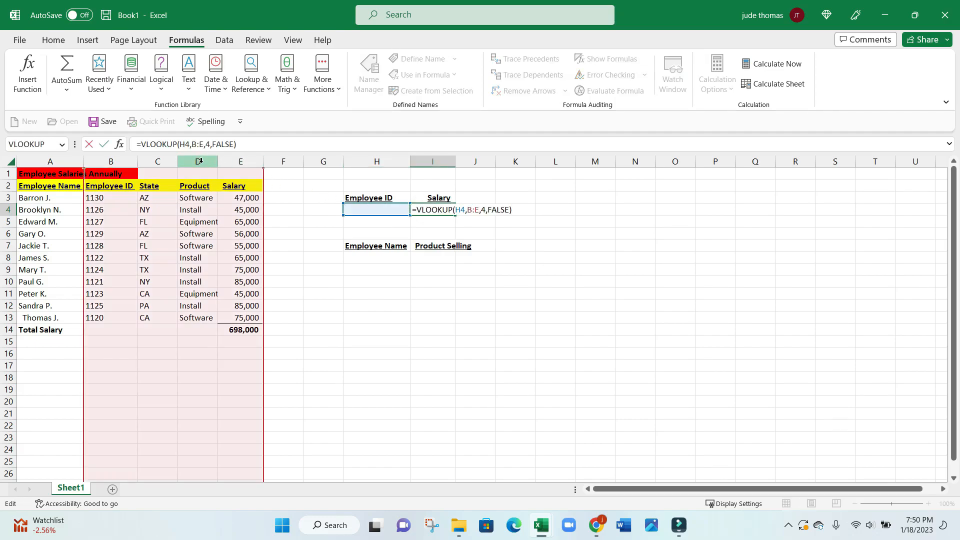
key(Escape)
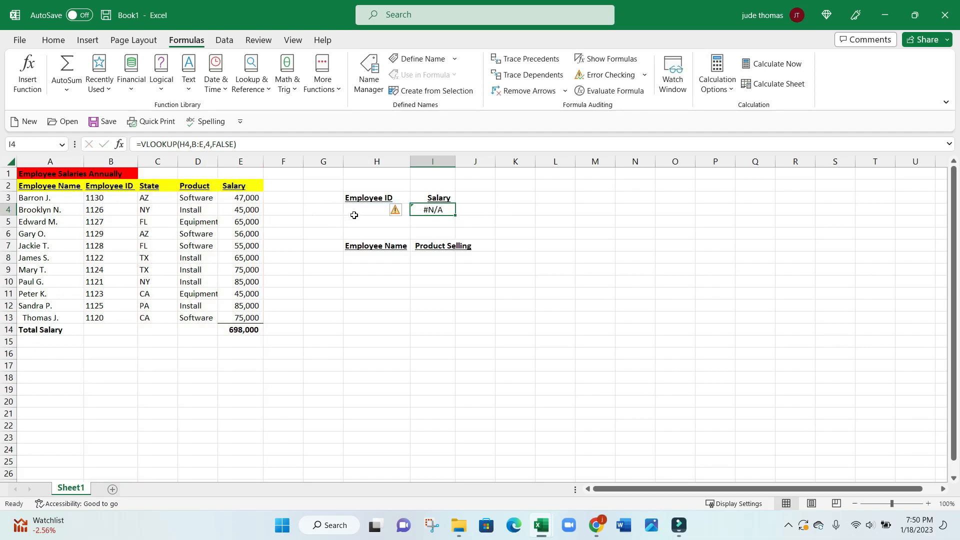
Step: Enter the employee ID from B3 in lookup cell H4 to test the salary formula
click(359, 209)
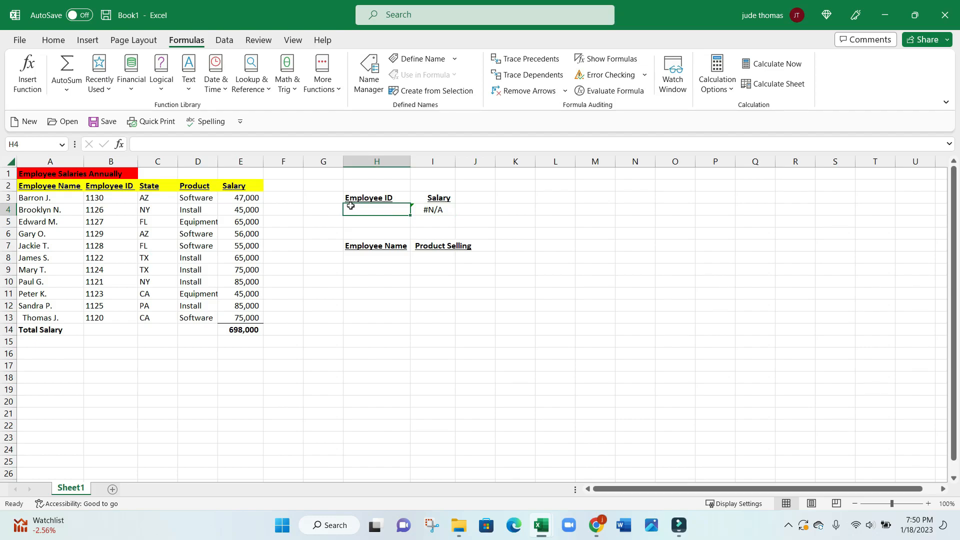
text(1113)
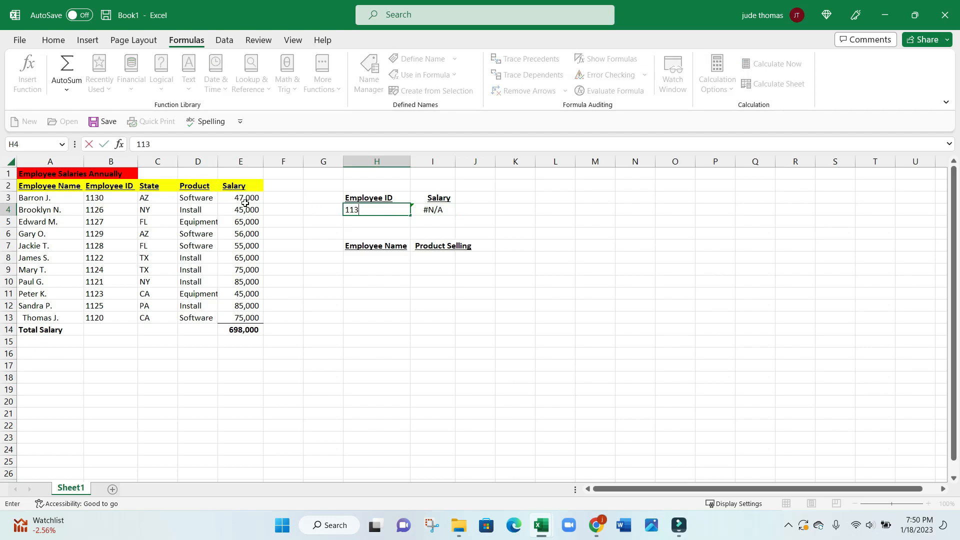
text(0)
key(Return)
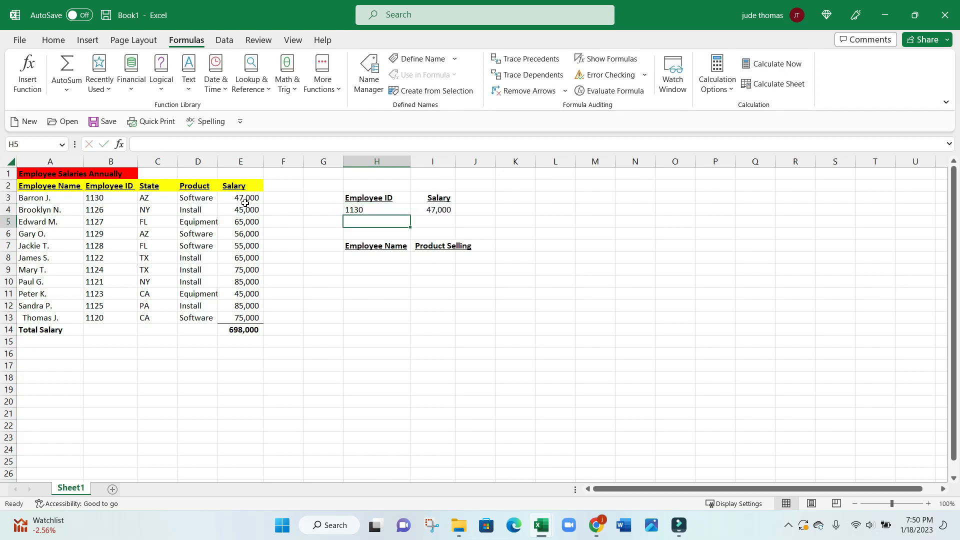
Step: Replace the lookup ID in H4 with the employee ID from B8
key(Up)
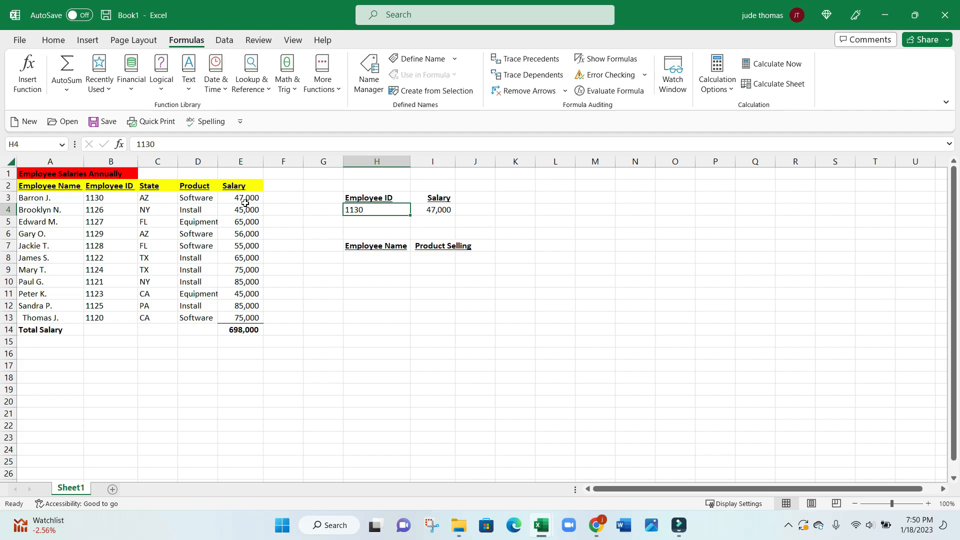
text(1122)
key(Return)
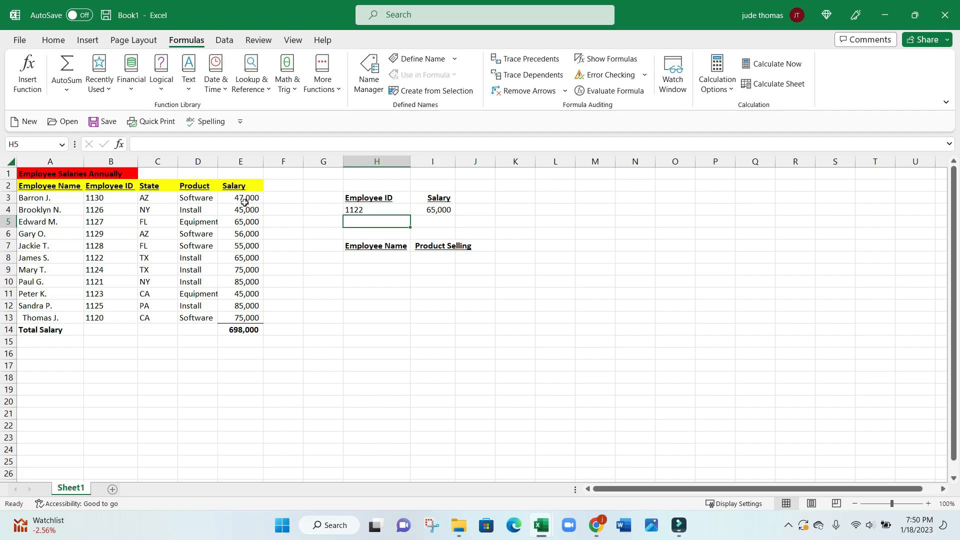
Step: Start a VLOOKUP formula in I8 with H8 as the lookup value and columns A:E as the table array
click(439, 259)
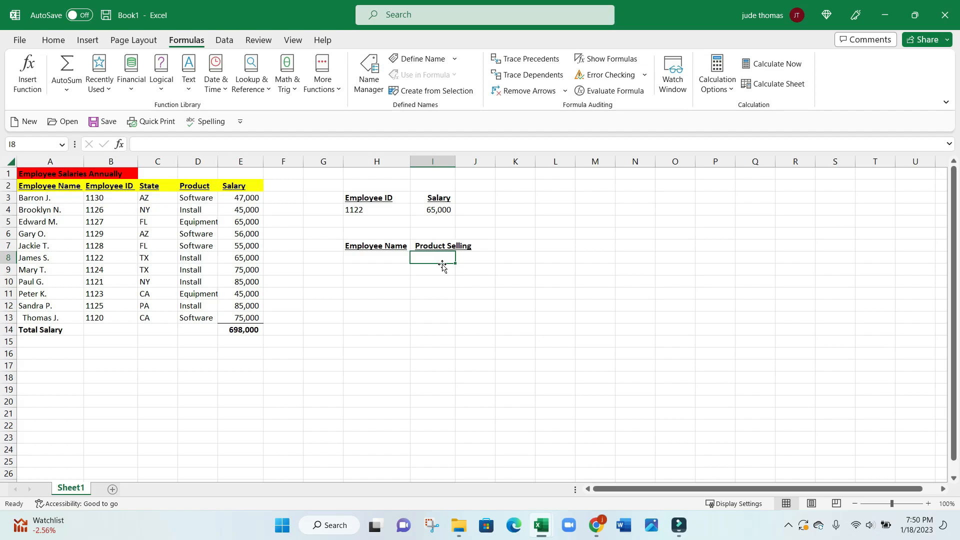
text(=v)
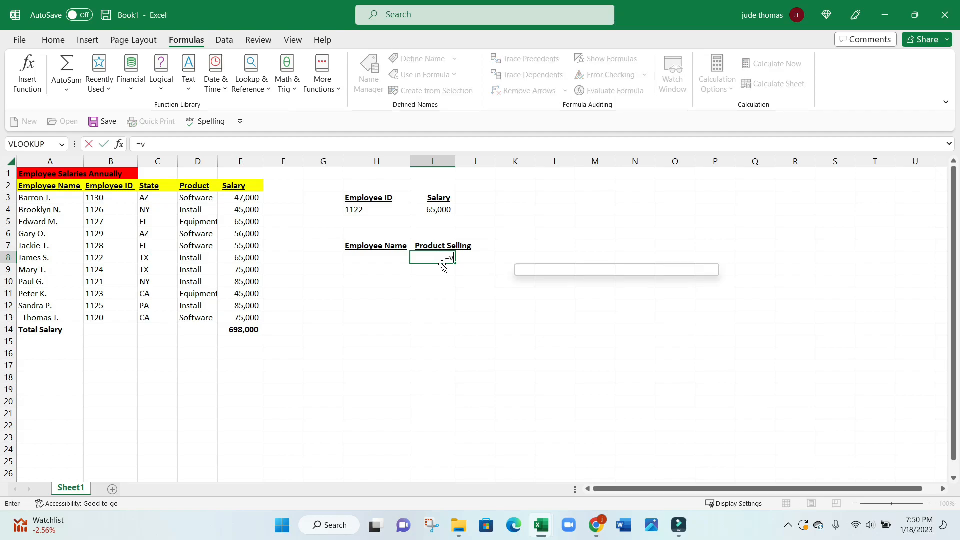
text(lookup)
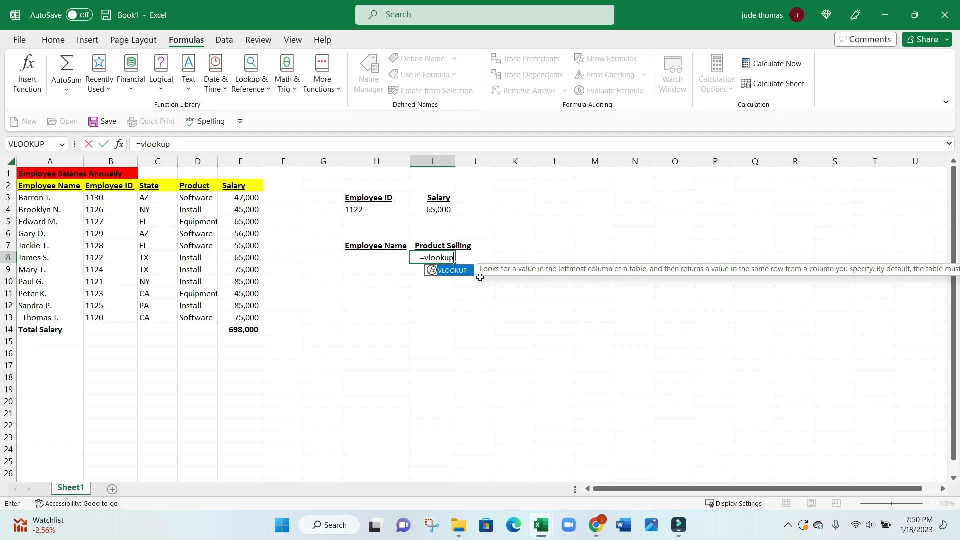
text(()
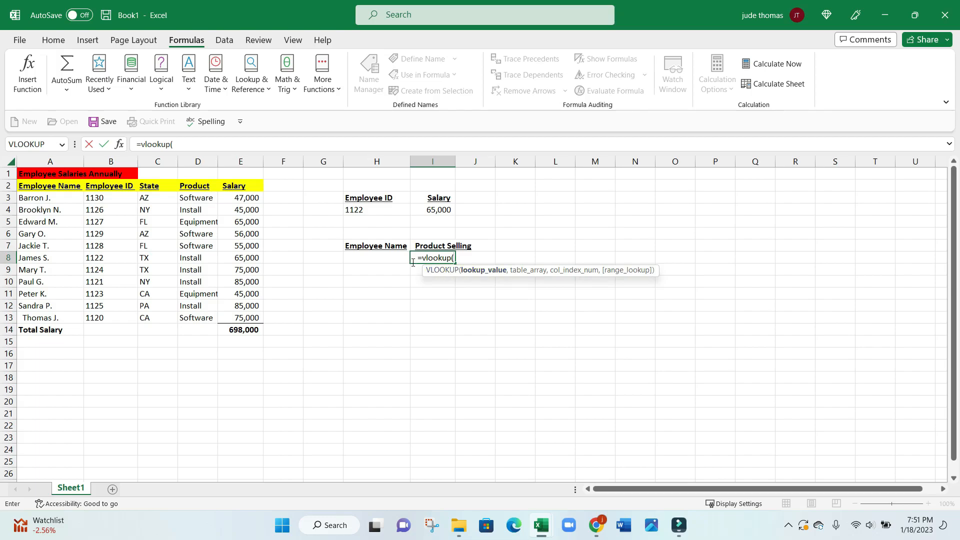
click(382, 259)
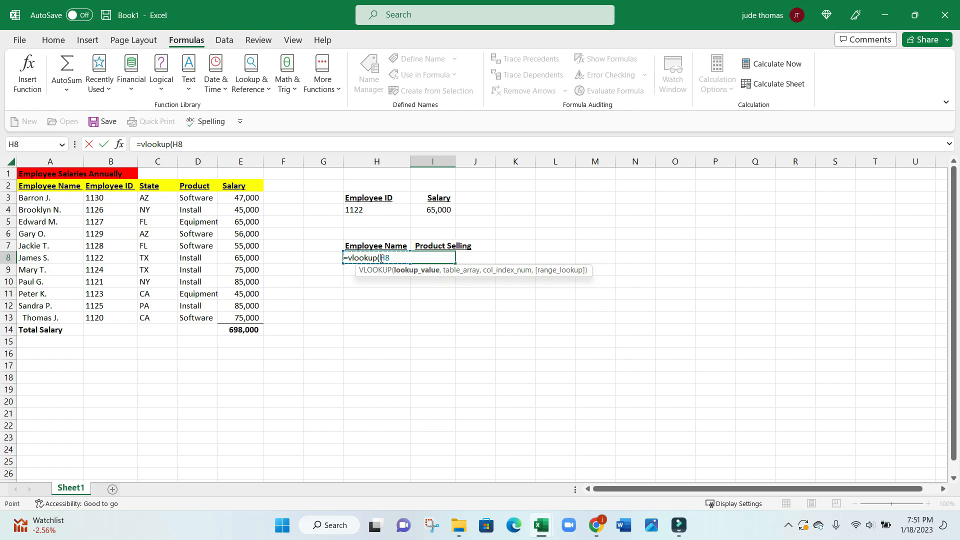
text(,)
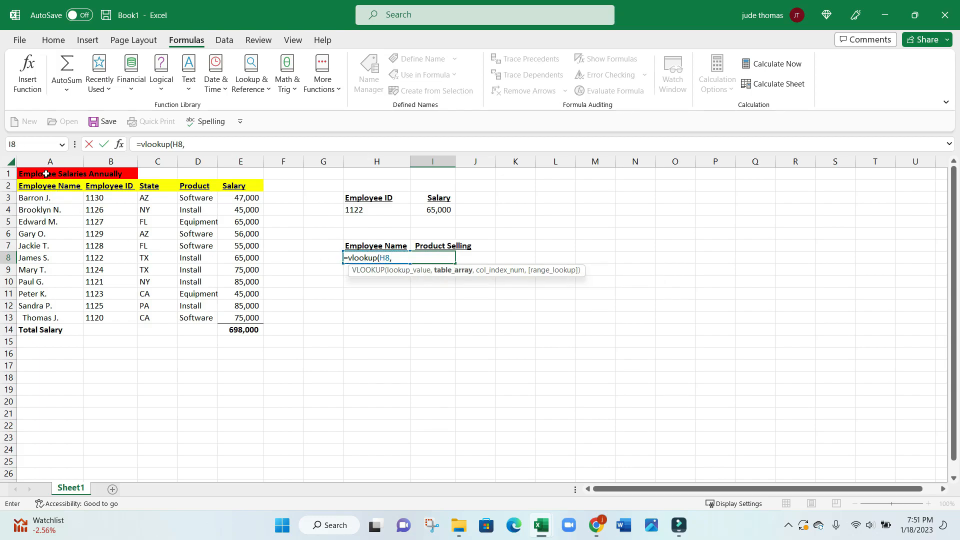
click(45, 164)
drag(45, 163, 249, 176)
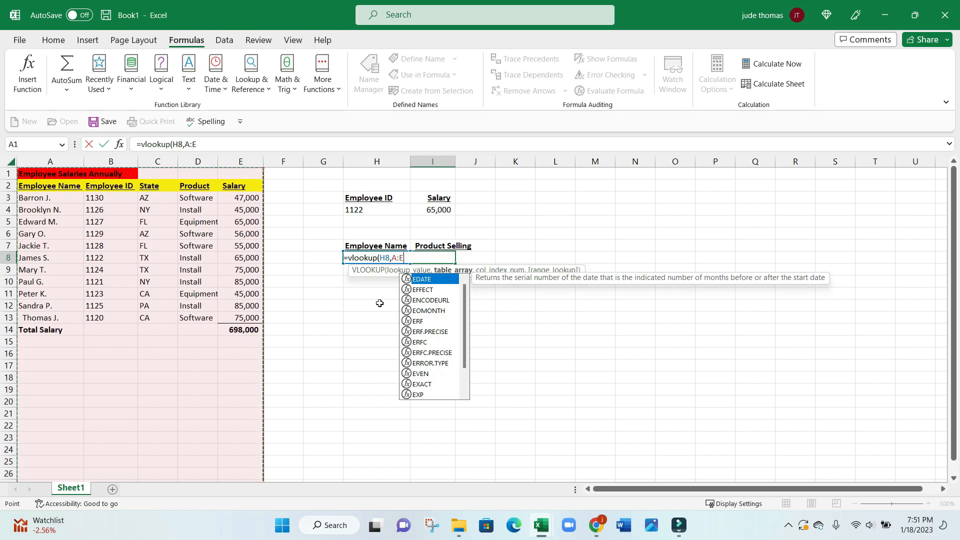
text(,)
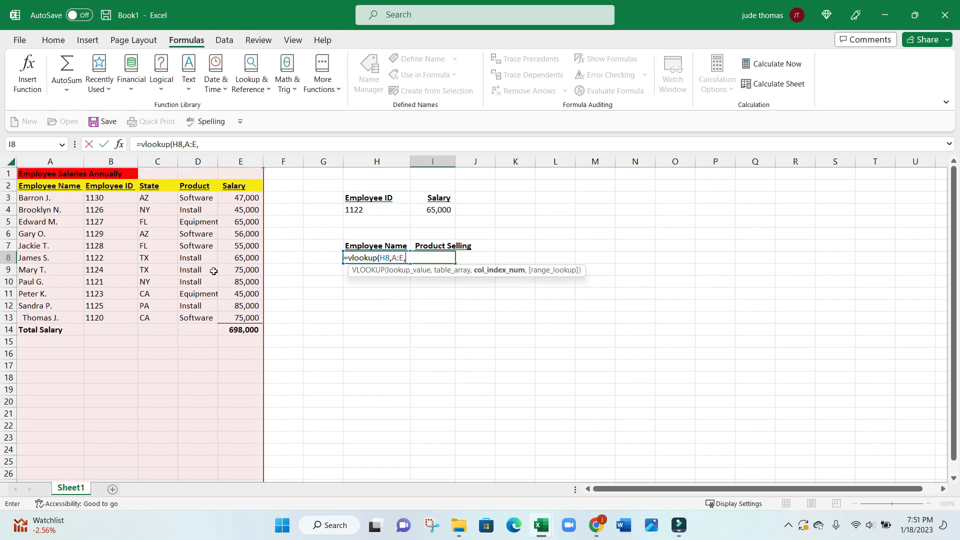
Step: Set the column index number to 4 and the range lookup to FALSE, and complete the VLOOKUP in I8
click(80, 228)
click(100, 226)
click(199, 233)
key(BackSpace)
key(BackSpace)
text(4,FALS)
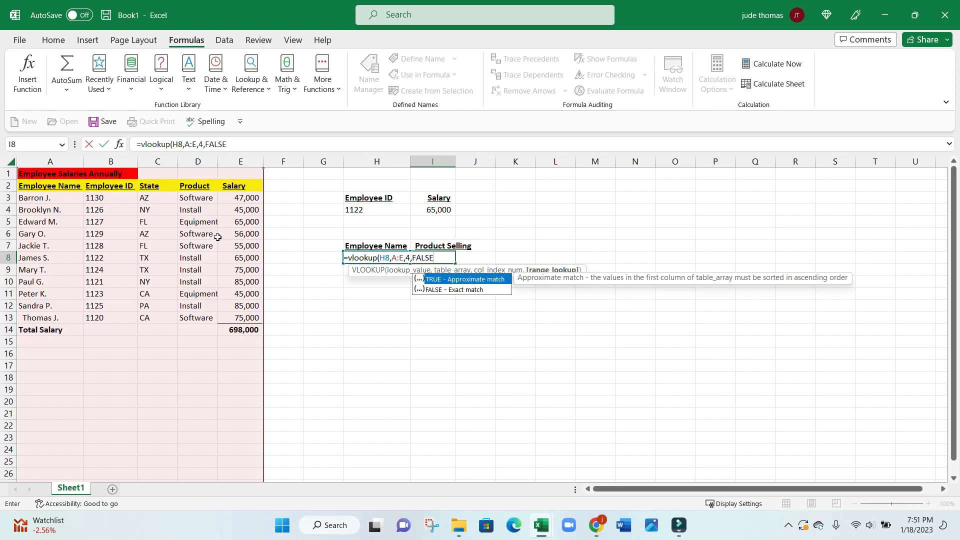
text(E)
key(Return)
key(Up)
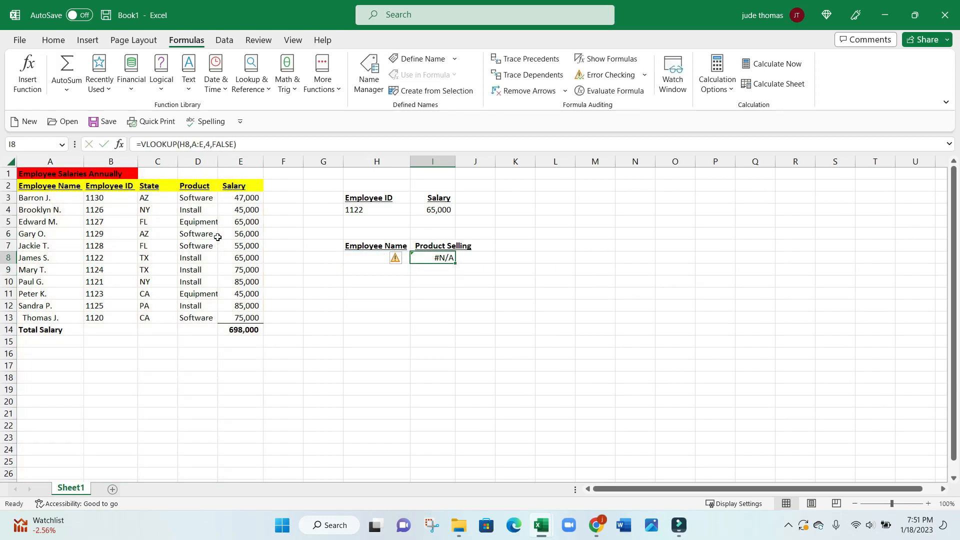
Step: Enter the employee name from A6 in H8 and compare the returned product with that employee's row, A6:D6
key(Left)
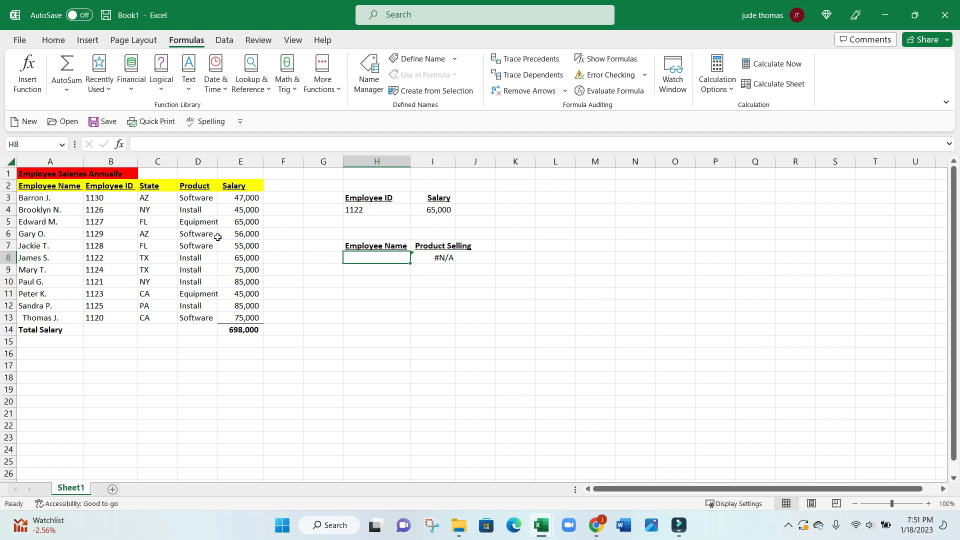
text(Gary O)
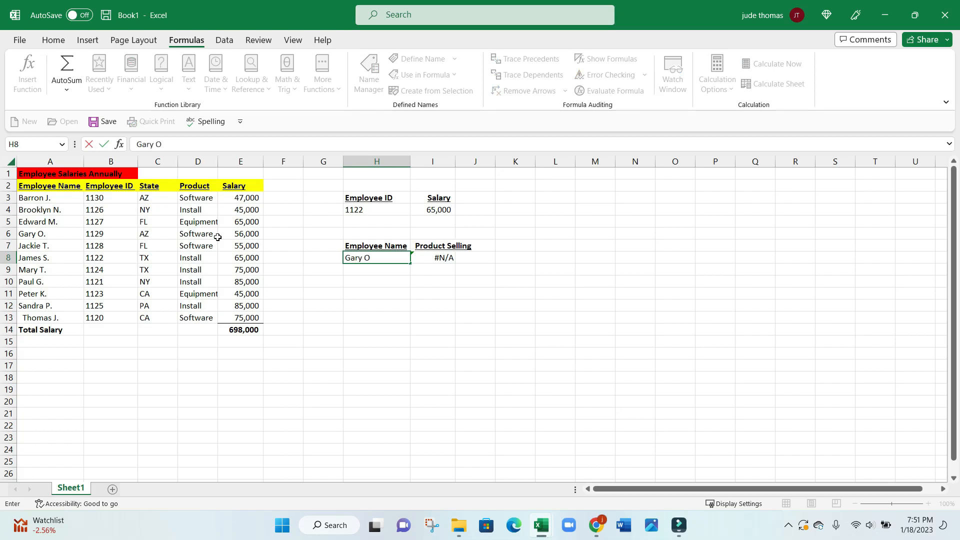
text(.)
key(Return)
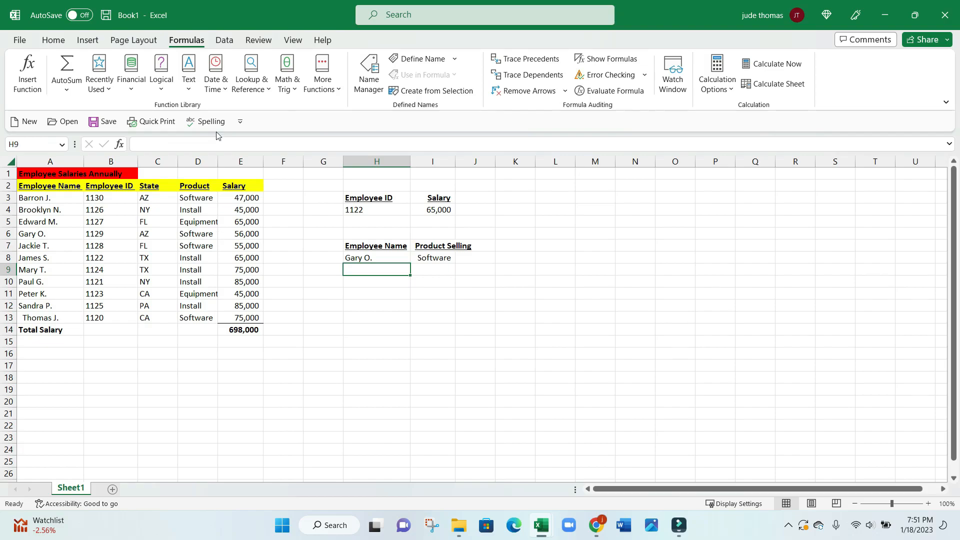
drag(50, 234, 208, 238)
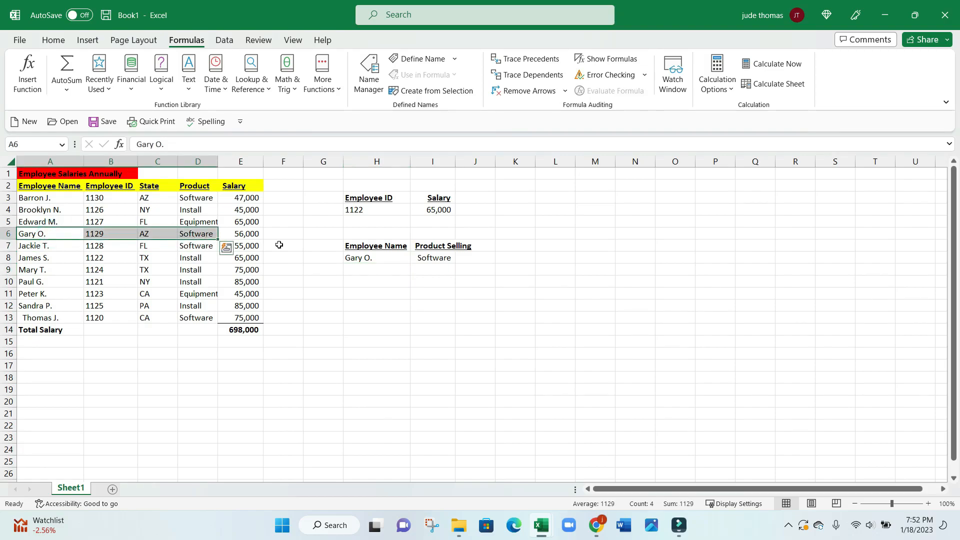
Step: Replace the lookup name in H8 with the employee name from A8 and check the product against D8
click(356, 258)
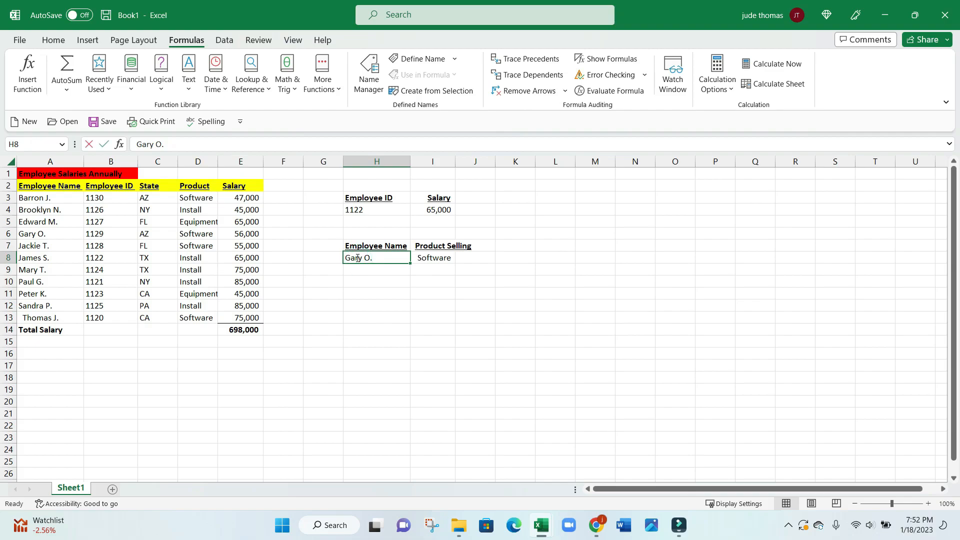
text(James S.)
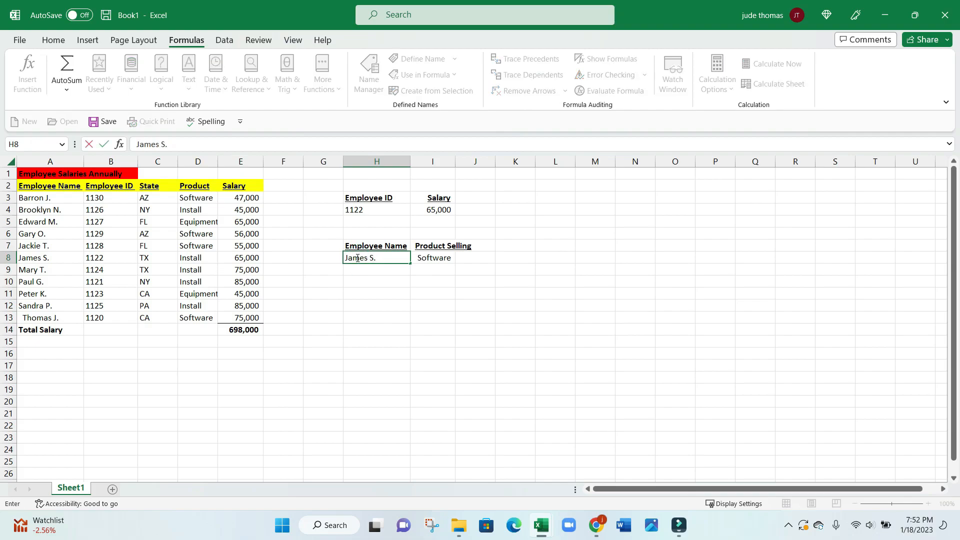
key(Return)
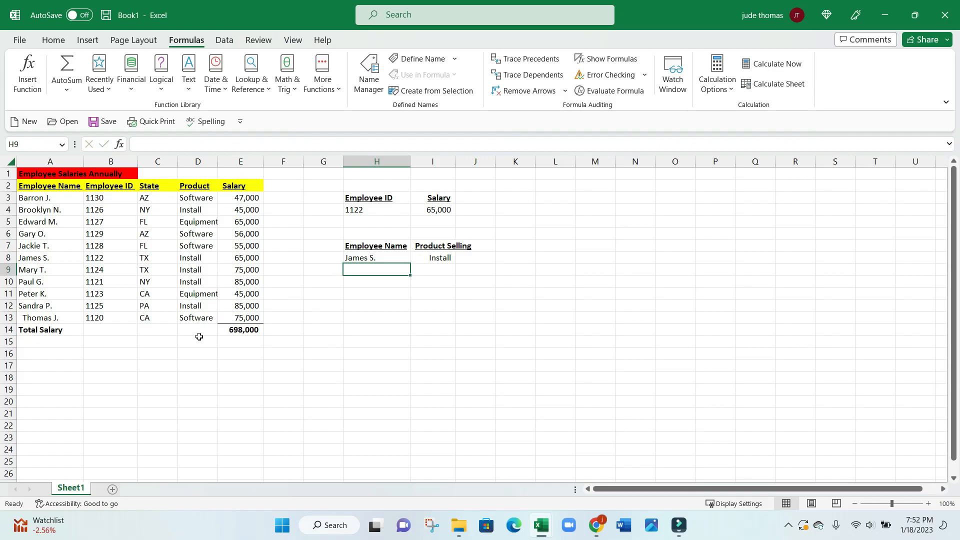
click(180, 259)
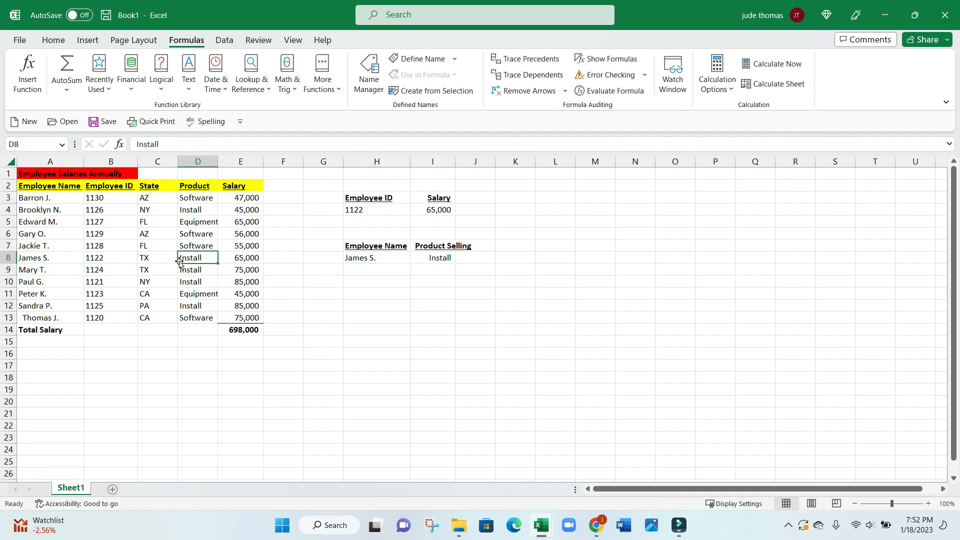
Step: Enter the row 13 employee's name in H8 without leading spaces and inspect the product formula in I8
click(365, 260)
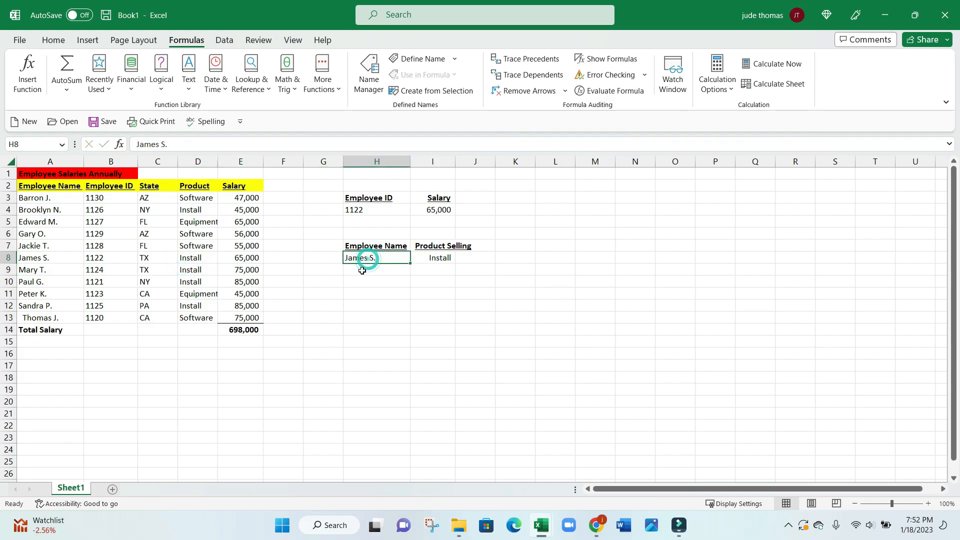
text(Thom)
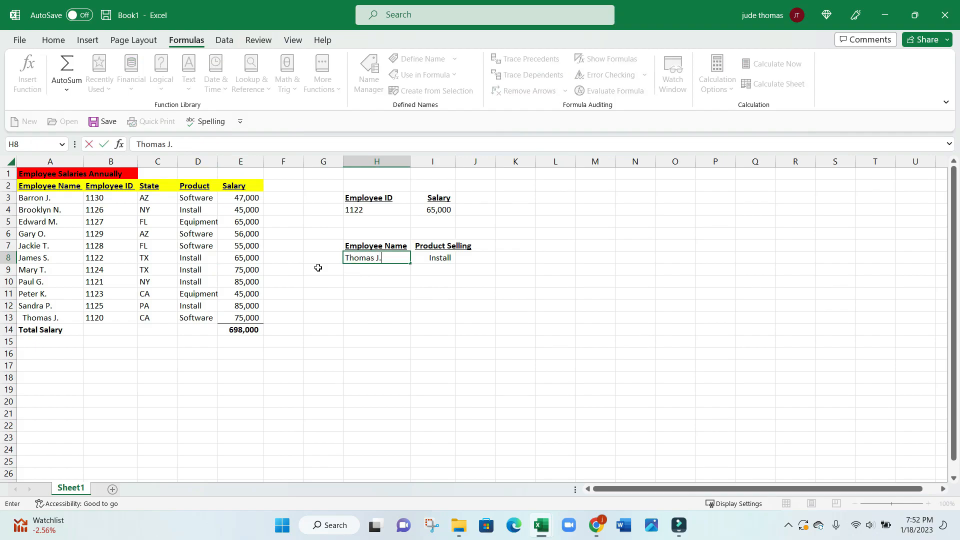
key(Return)
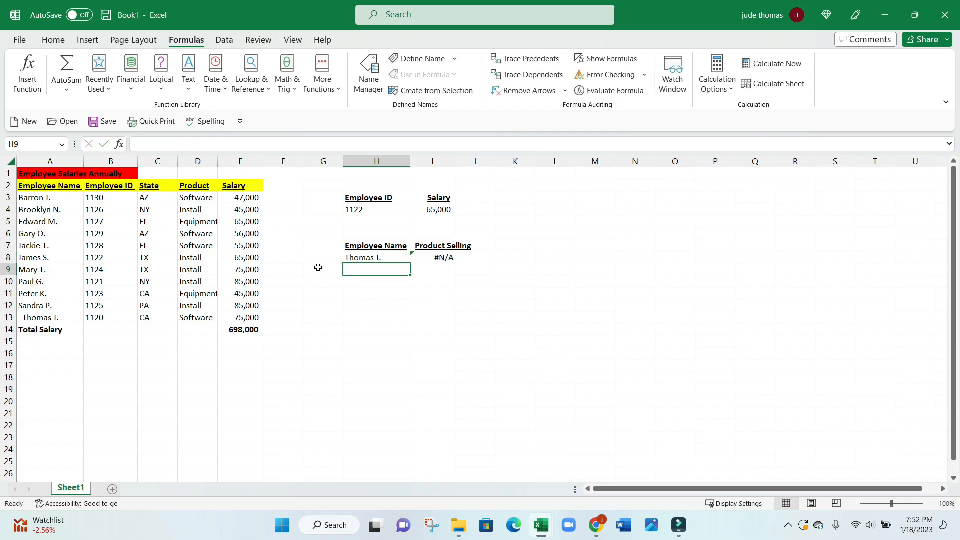
key(Up)
key(Right)
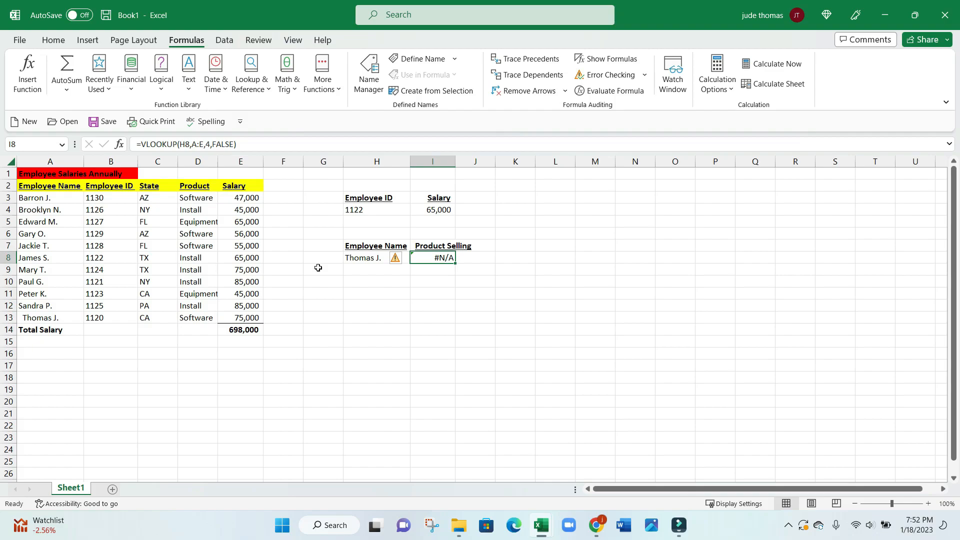
key(Left)
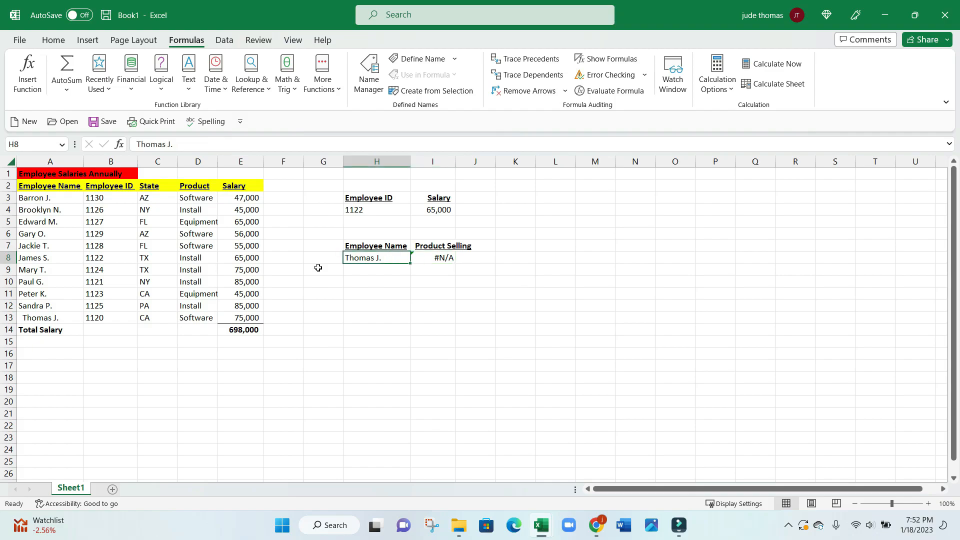
Step: Remove the leading spaces from the employee name in A13
click(69, 319)
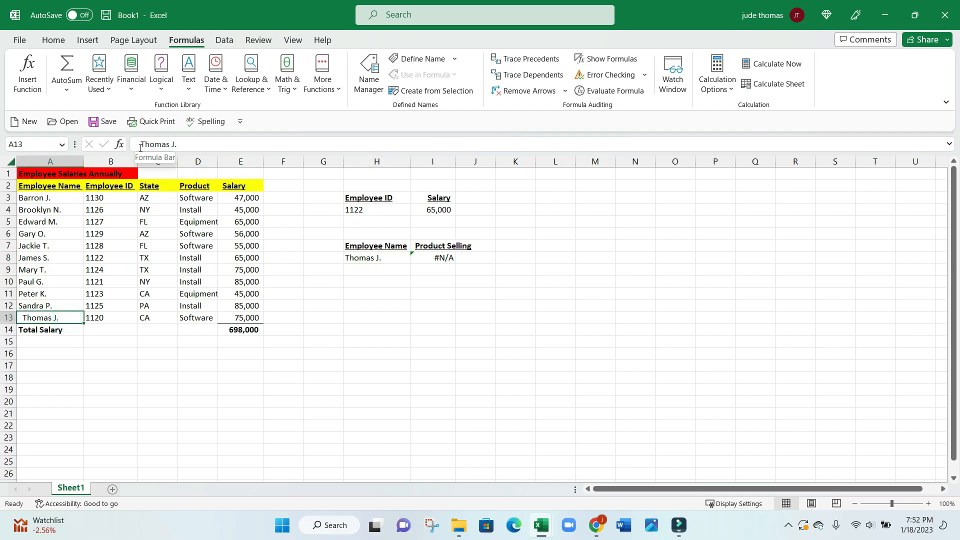
click(141, 147)
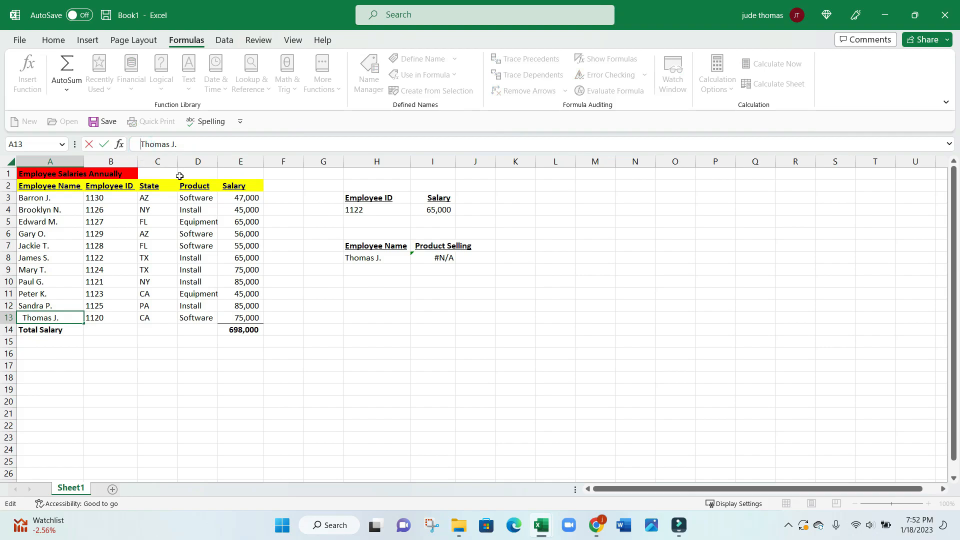
key(BackSpace)
key(Return)
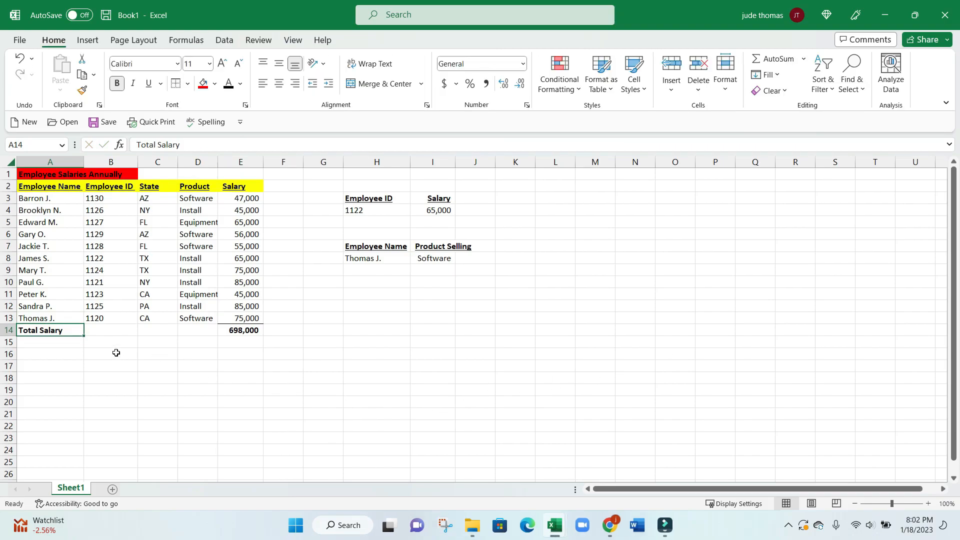
Step: Insert leading spaces before the employee name in A13 and select the product formula in I8 to check it
click(82, 318)
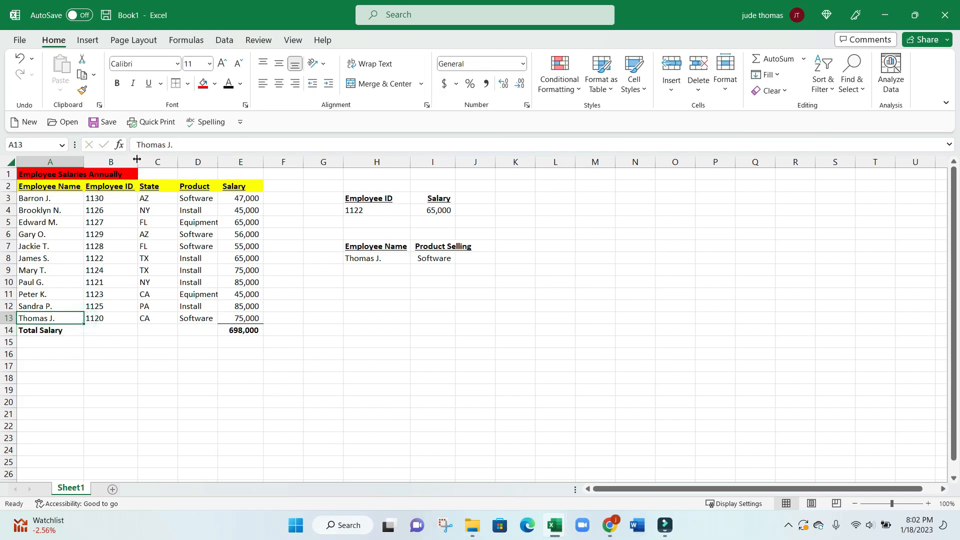
click(136, 149)
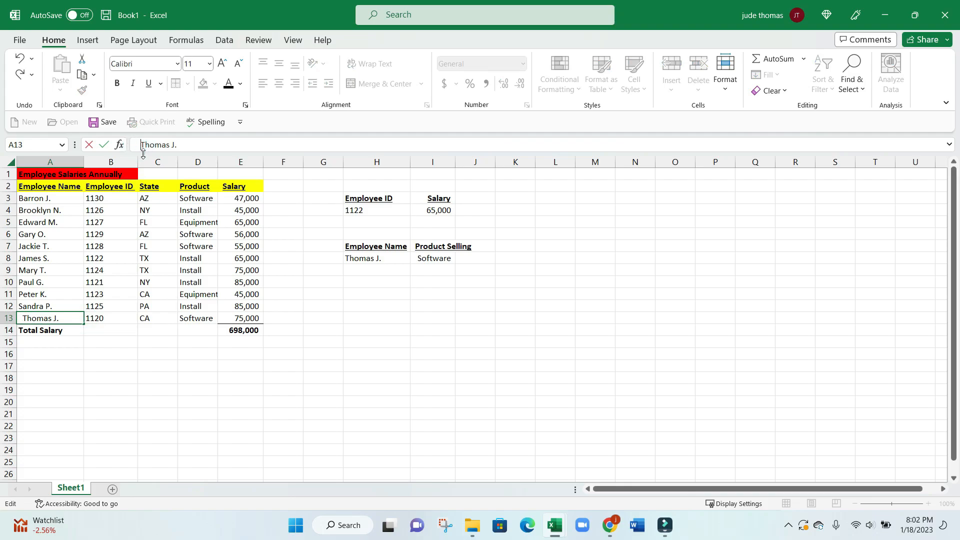
key(Return)
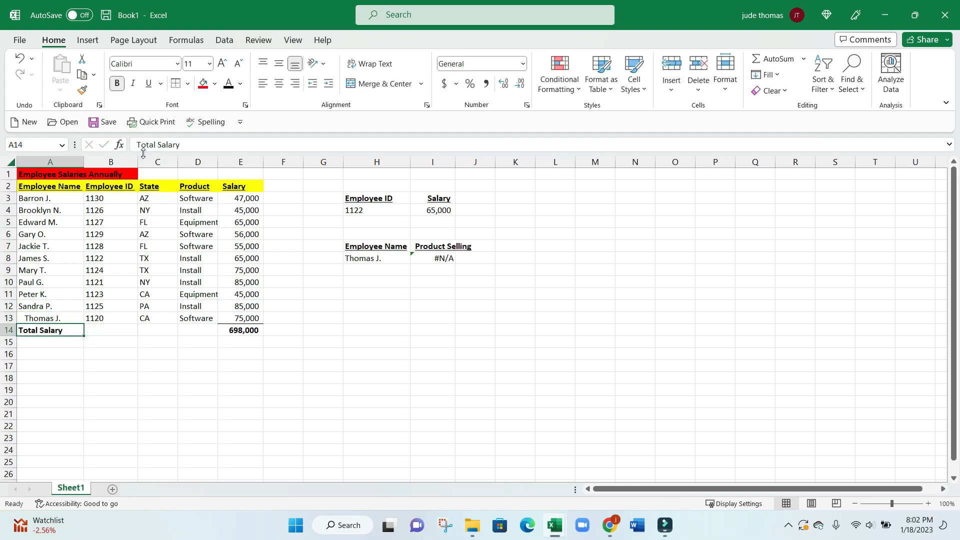
click(439, 257)
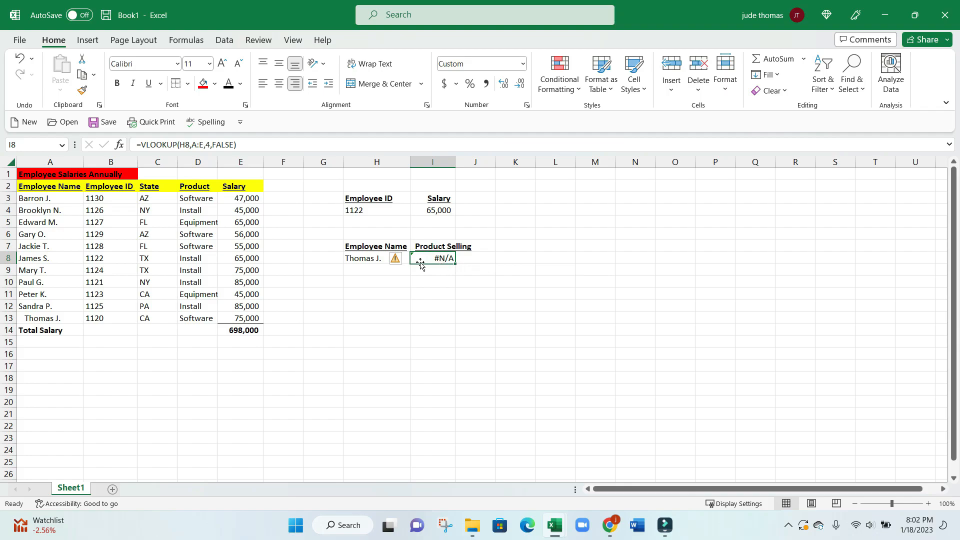
Step: Insert leading spaces before the employee name in H8 to match A13, and compare the two cells
click(371, 257)
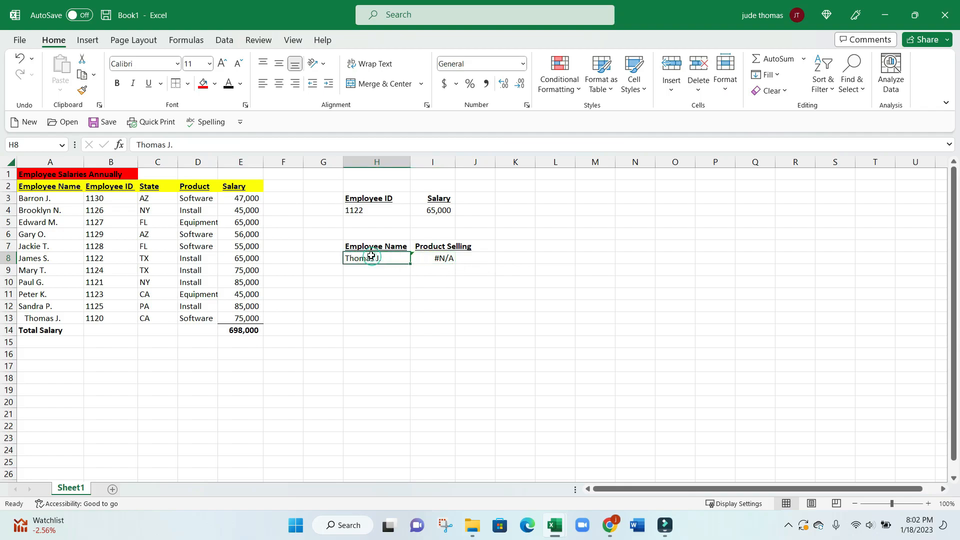
click(152, 144)
key(Home)
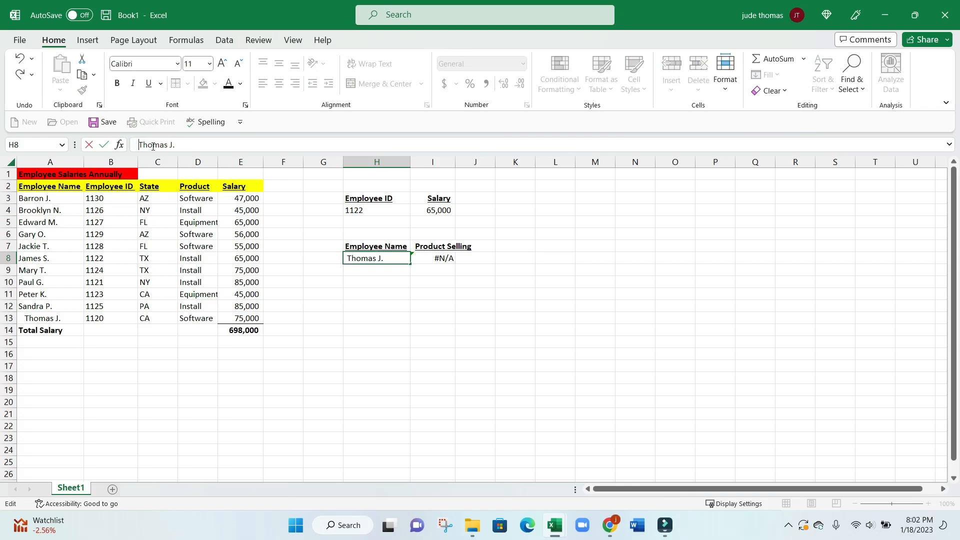
key(Return)
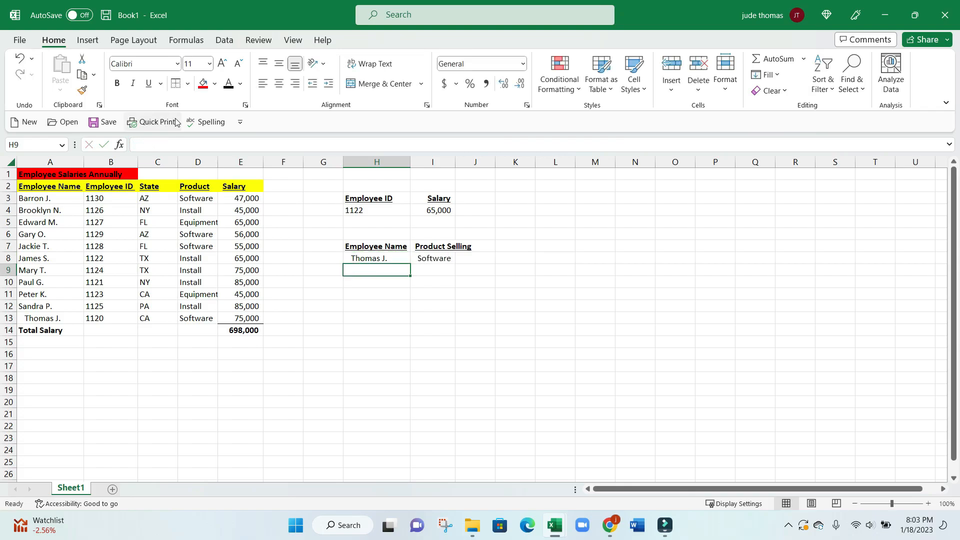
click(421, 249)
click(375, 258)
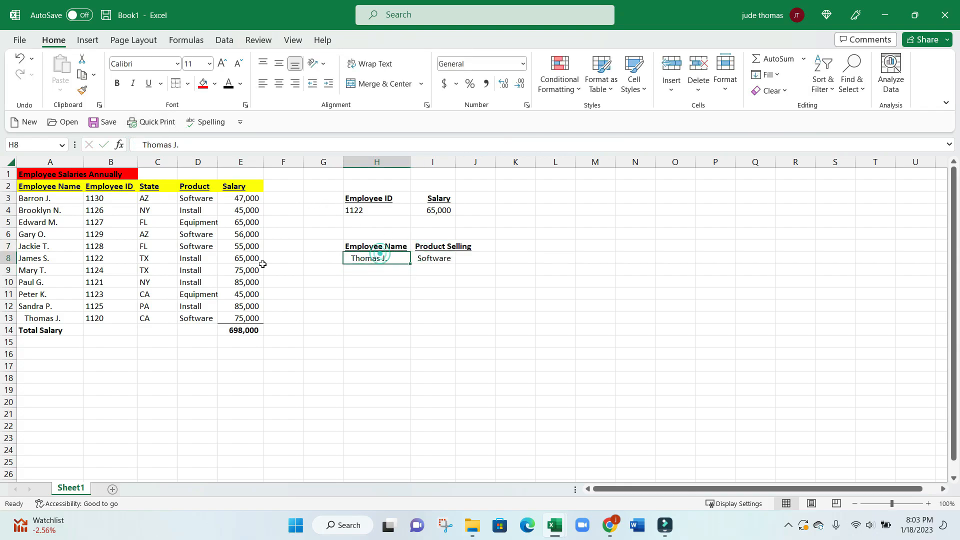
click(80, 318)
Step: Remove the leading spaces from the employee name in H8 and recheck the product formula in I8
click(355, 258)
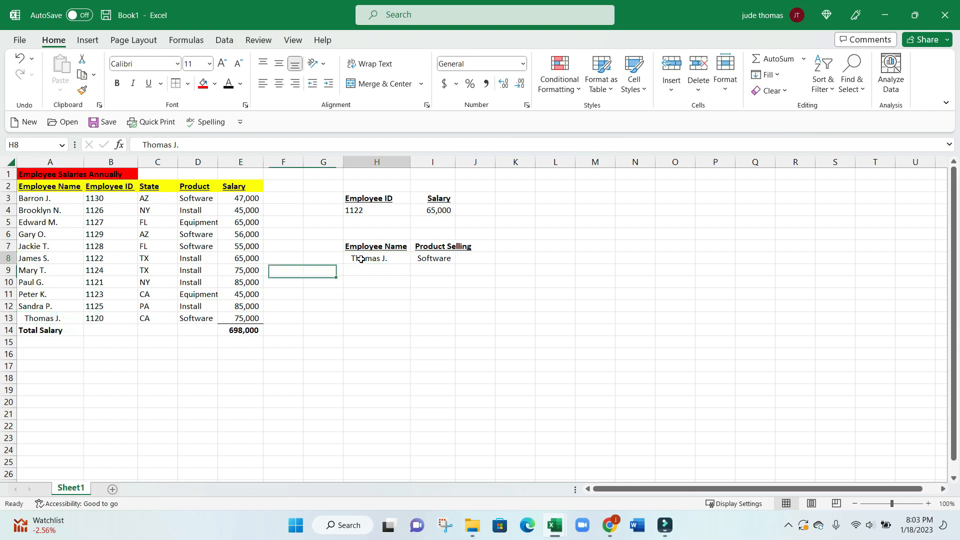
click(144, 145)
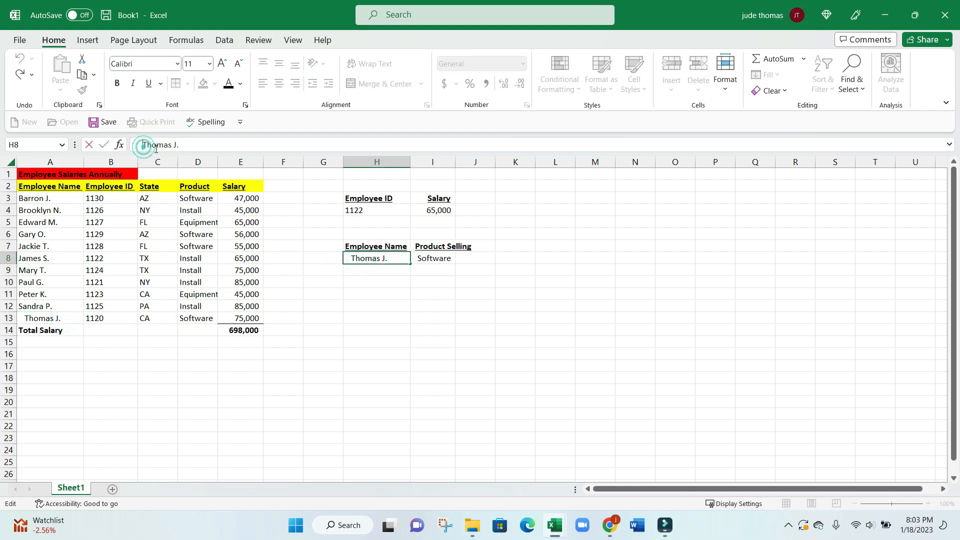
key(BackSpace)
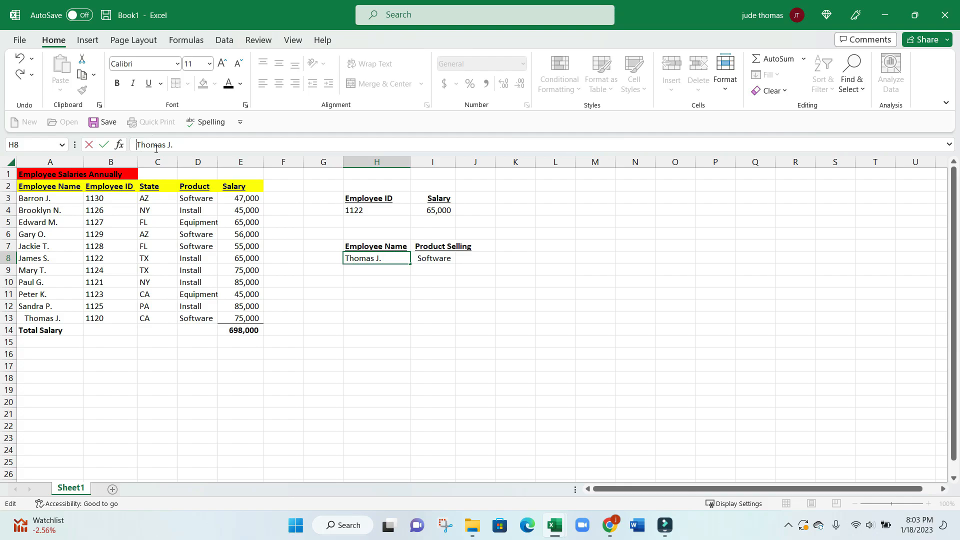
key(Return)
click(430, 257)
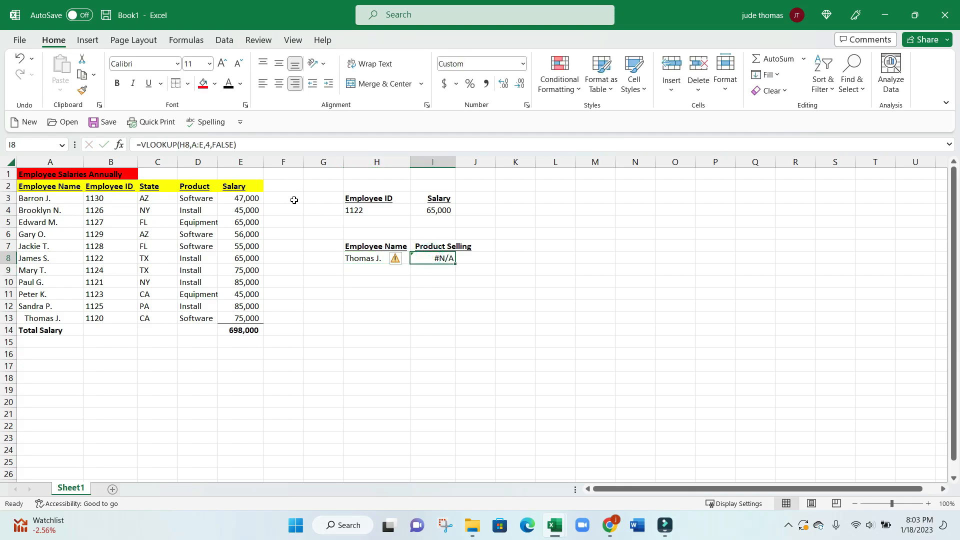
Step: Change the range_lookup argument of the VLOOKUP formula in I8 to TRUE for an approximate match
key(F2)
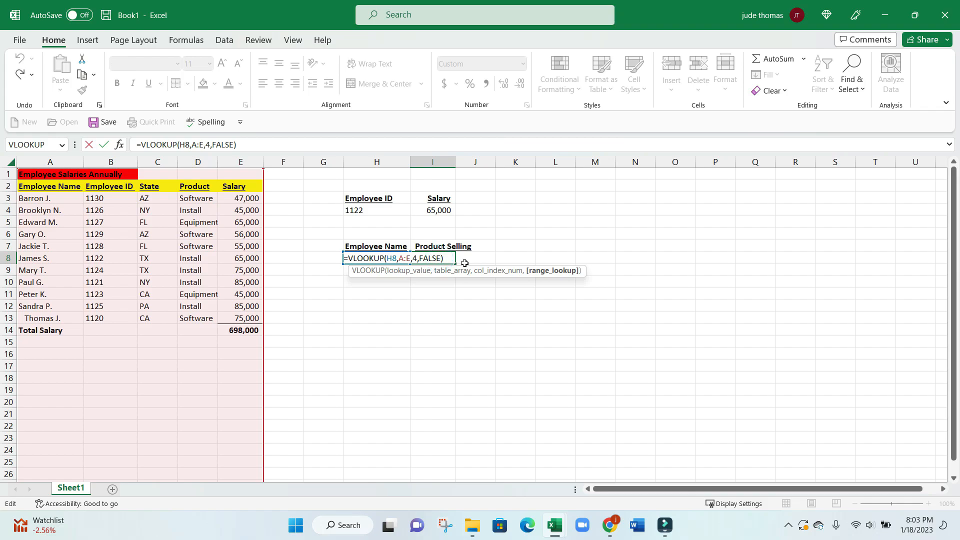
key(BackSpace)
key(BackSpace)
key(BackSpace)
key(BackSpace)
key(BackSpace)
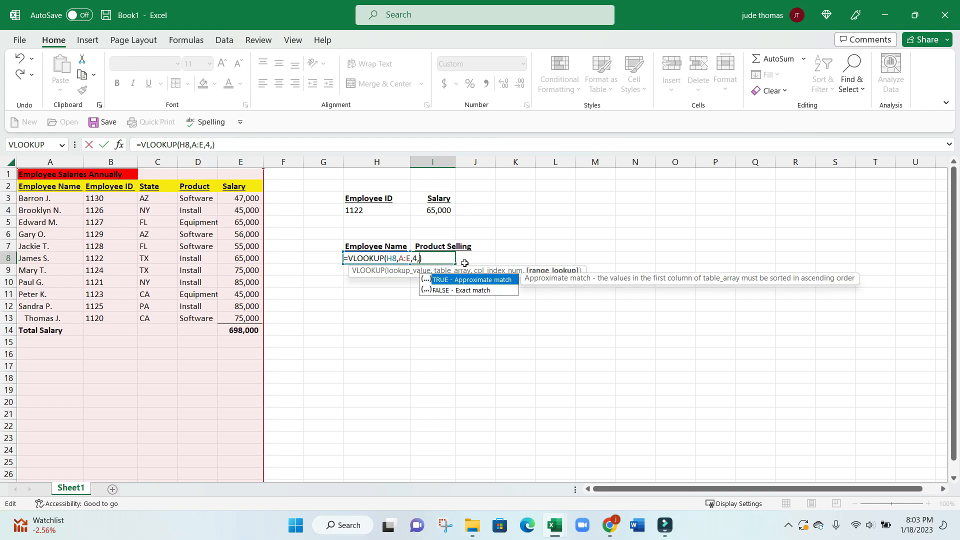
text(TRUE)
key(Return)
click(436, 258)
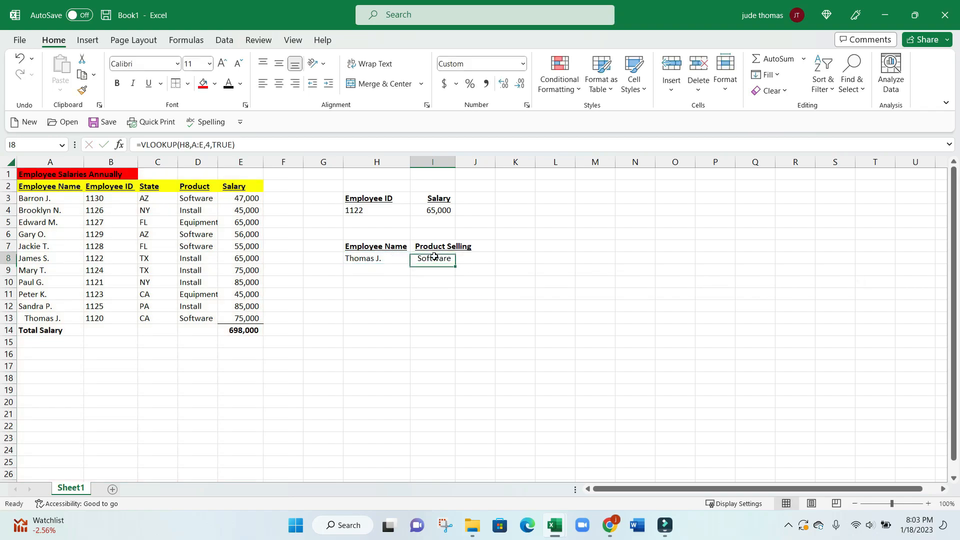
Step: Compare the lookup name in H8 with A13 and the product in I8 with D13
click(372, 261)
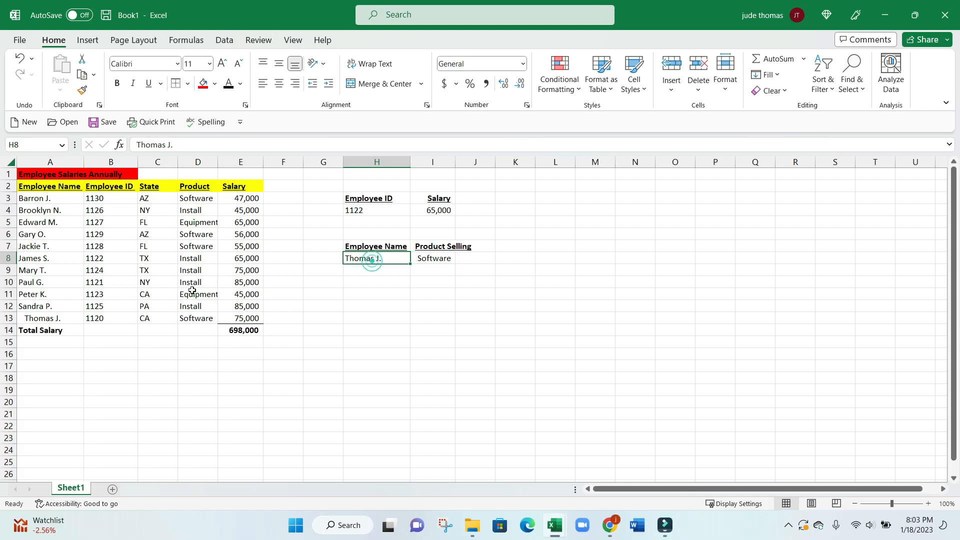
click(68, 318)
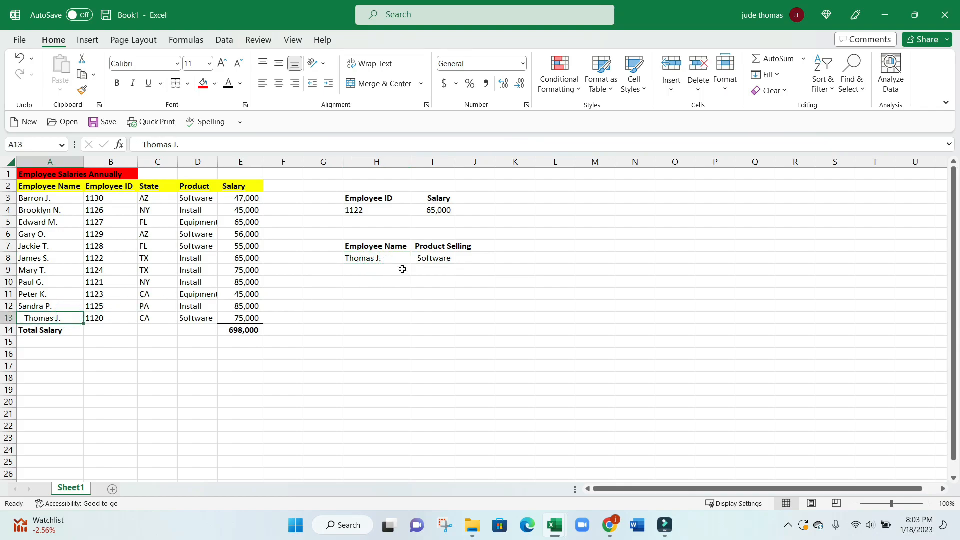
click(437, 258)
click(63, 321)
click(184, 319)
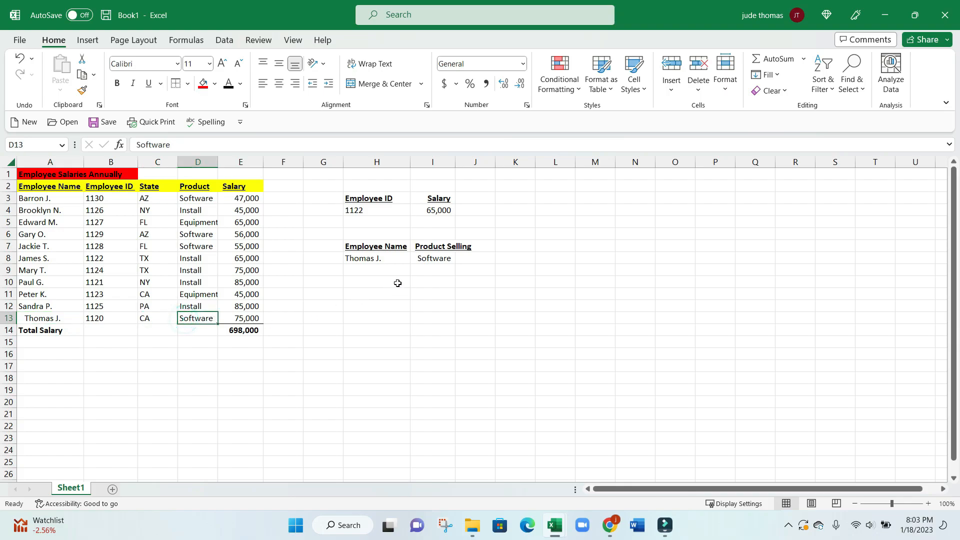
click(422, 260)
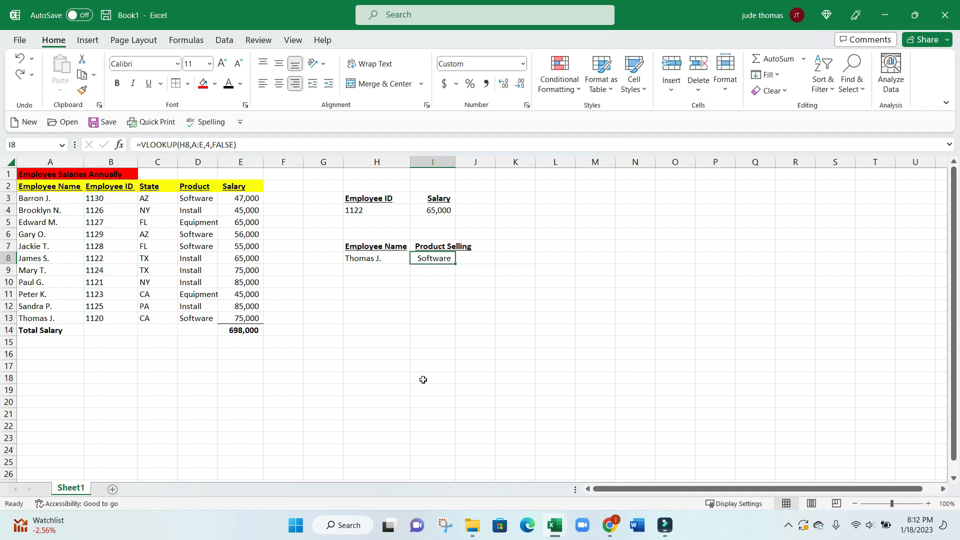
Step: Replace the employee name in A4 with the row 13 employee's name to create a duplicate
click(76, 212)
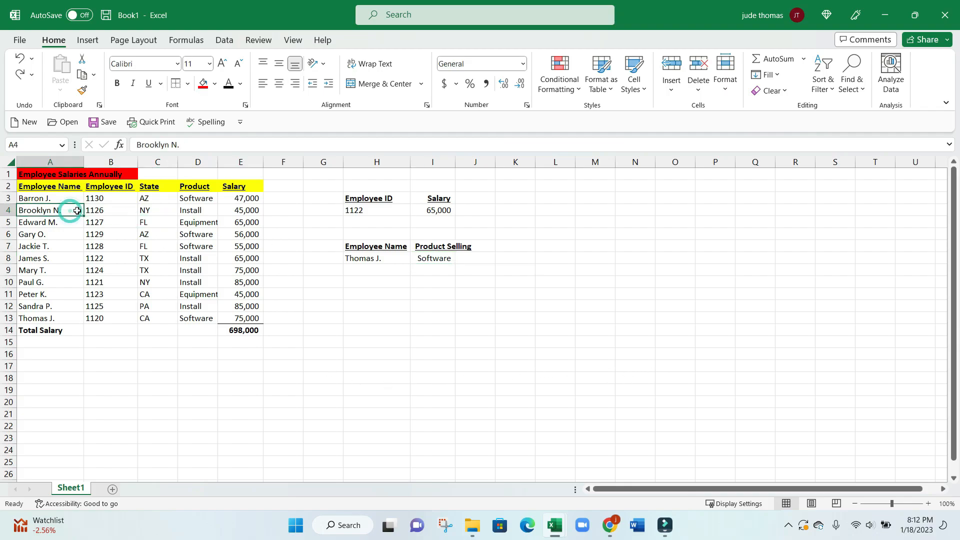
key(Caps_Lock)
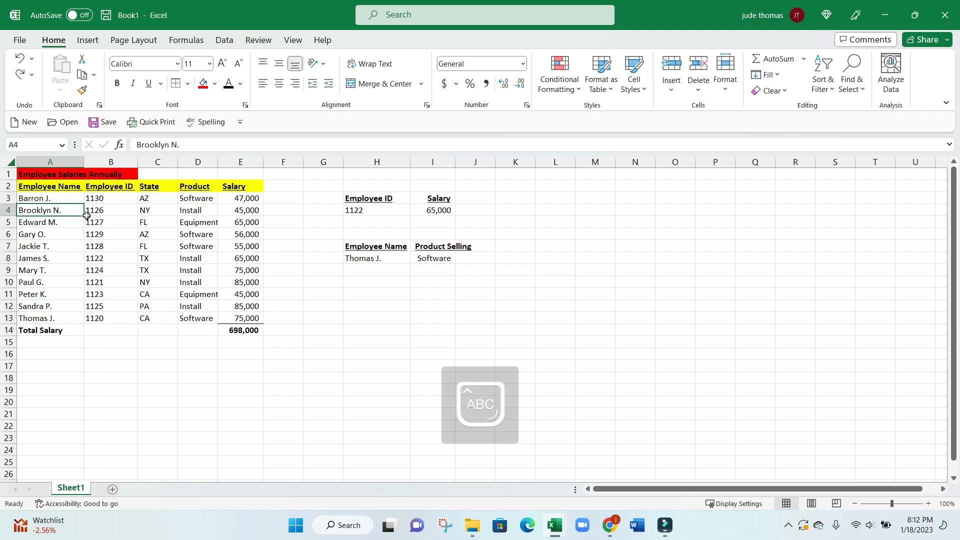
key(Caps_Lock)
text(Thomas)
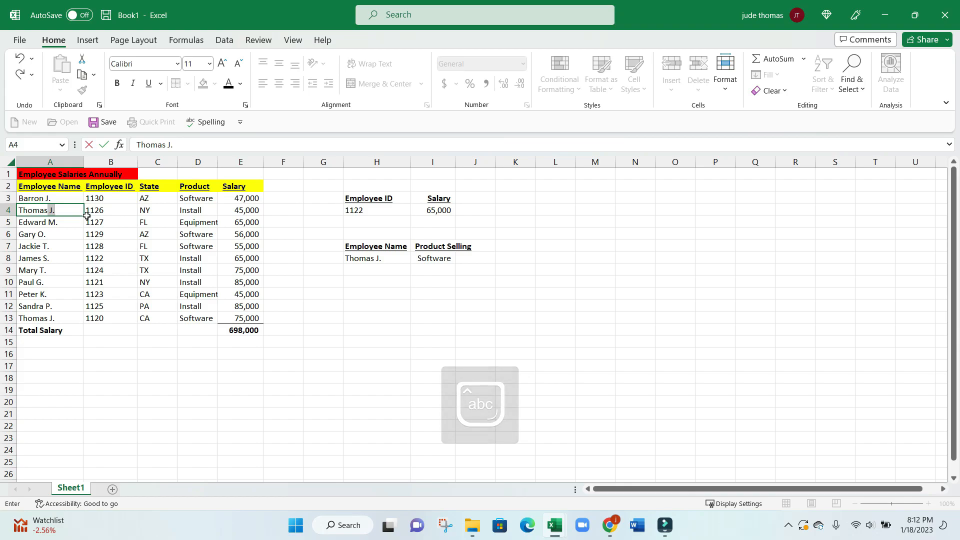
key(Return)
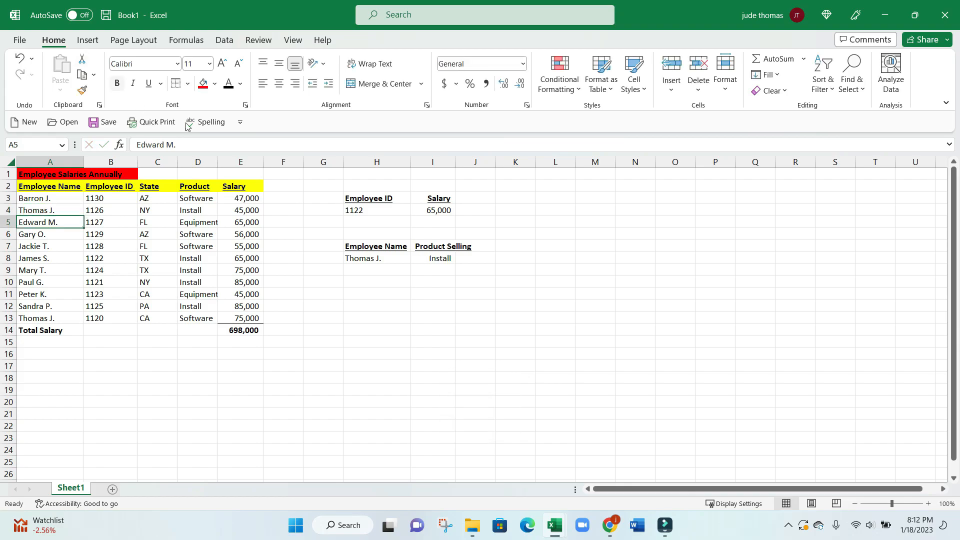
Step: Check the product in I8 against the duplicate name rows 4 and 13, and undo the name change in A4
click(439, 257)
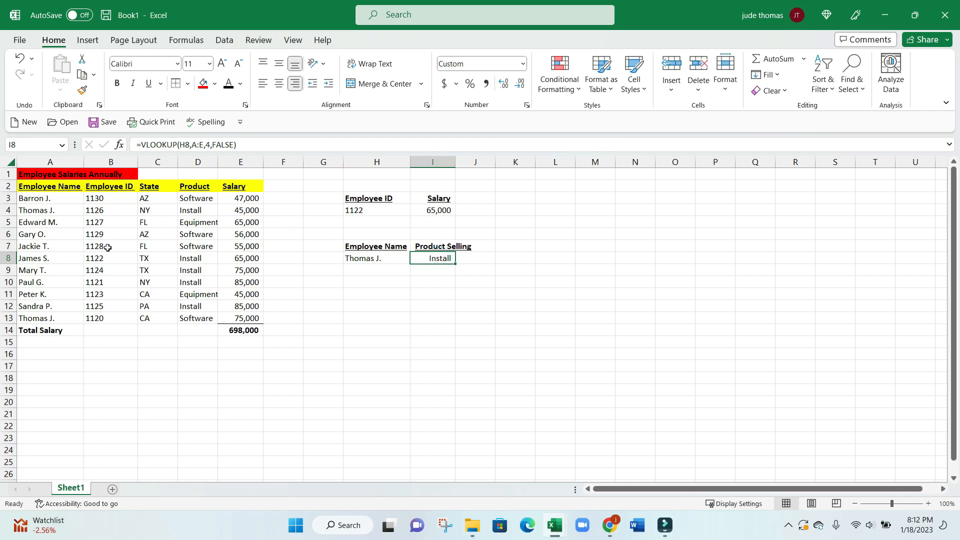
click(204, 320)
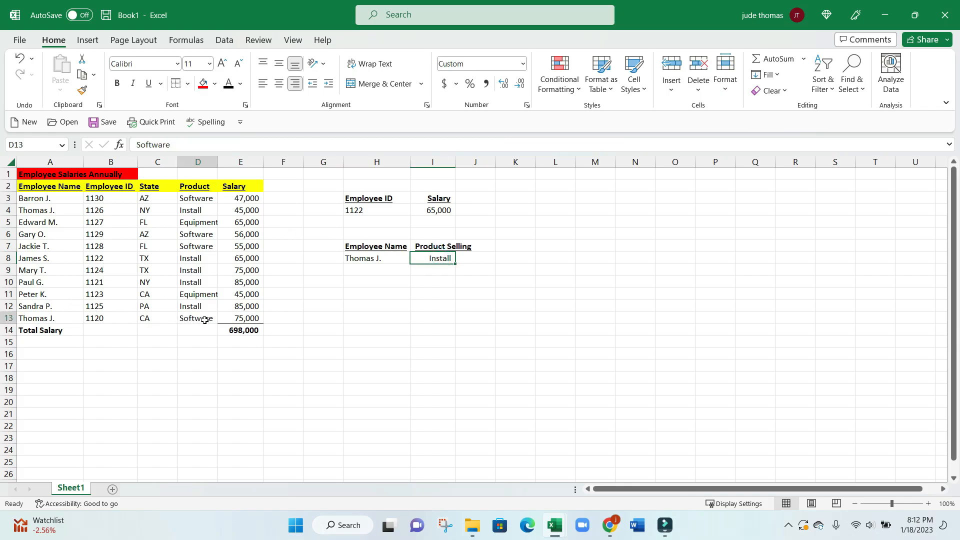
click(71, 210)
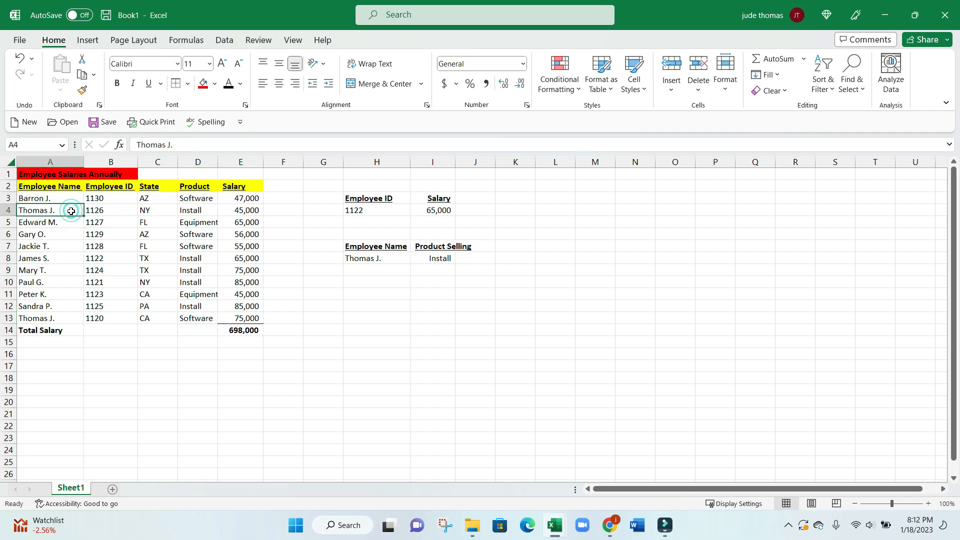
click(64, 316)
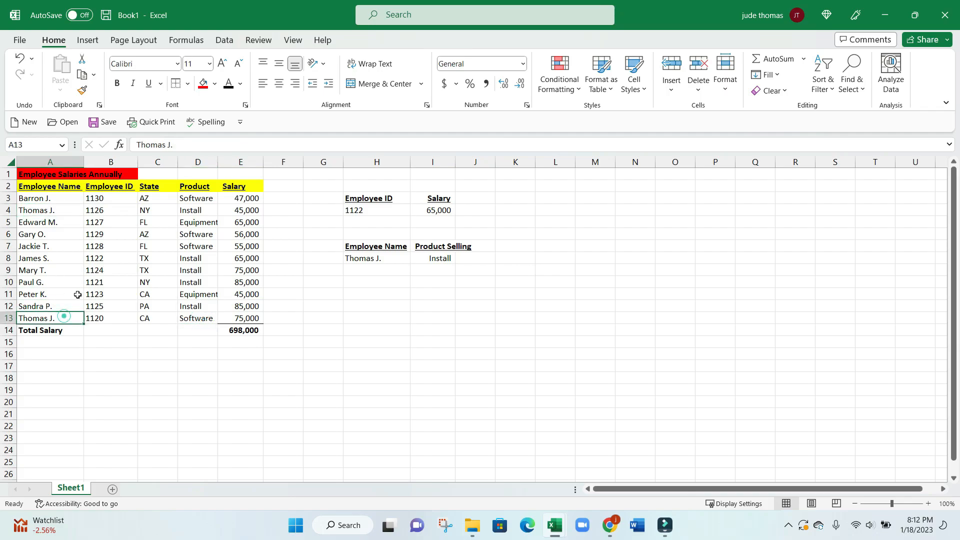
click(64, 210)
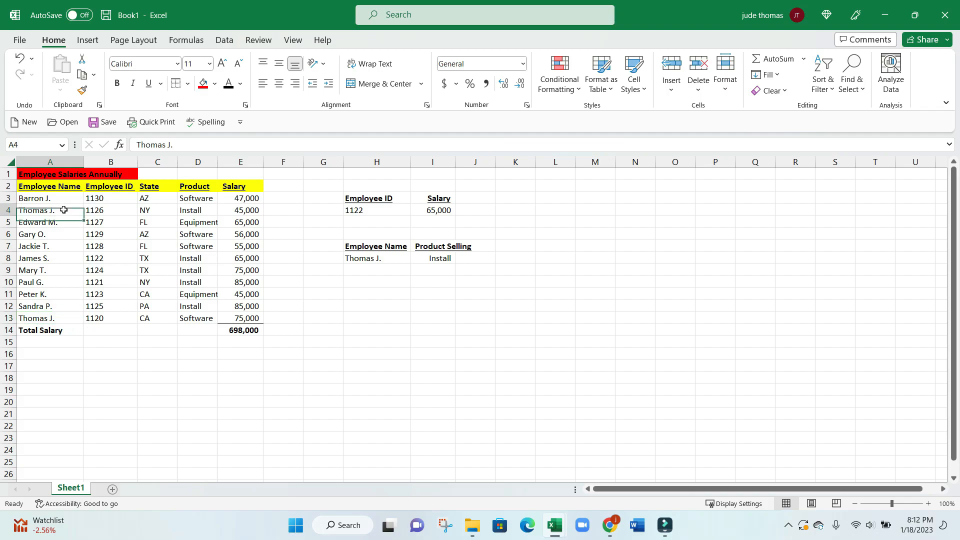
click(20, 63)
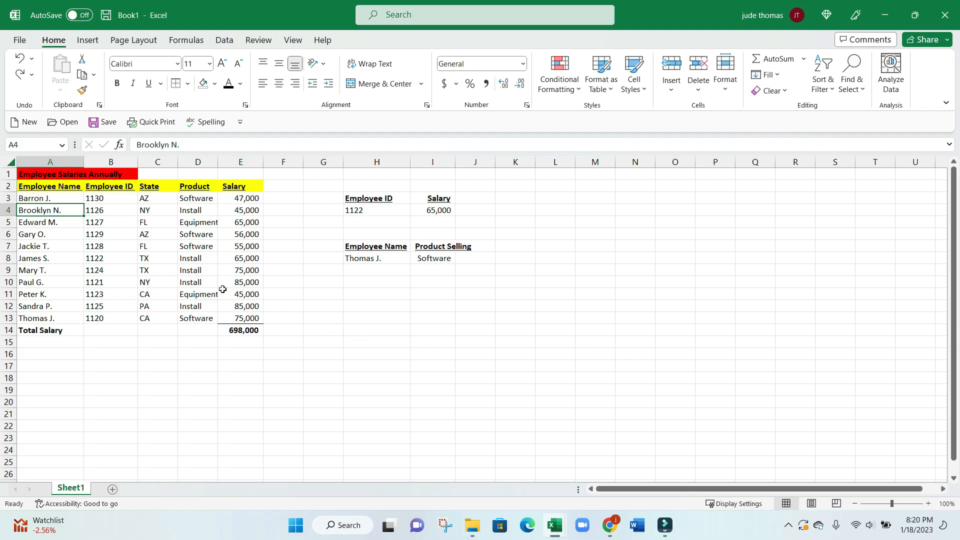
Step: Copy the employee salary table in columns A to E and paste it starting at column L
drag(65, 162, 229, 191)
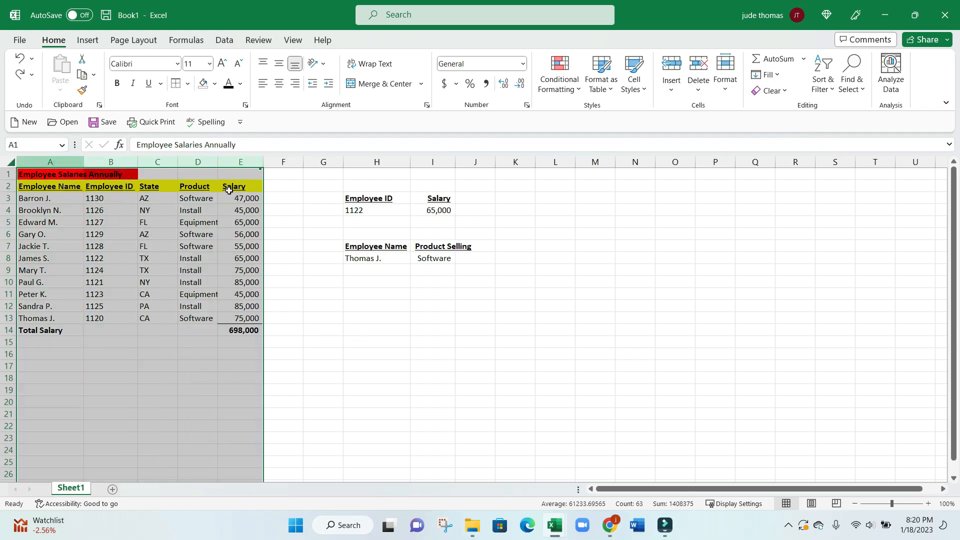
right_click(229, 191)
click(248, 241)
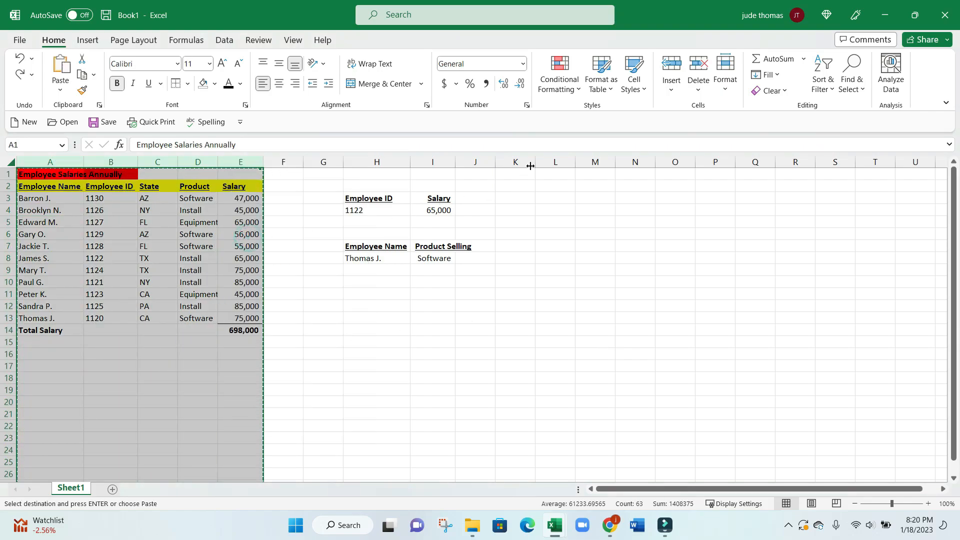
right_click(553, 162)
click(585, 250)
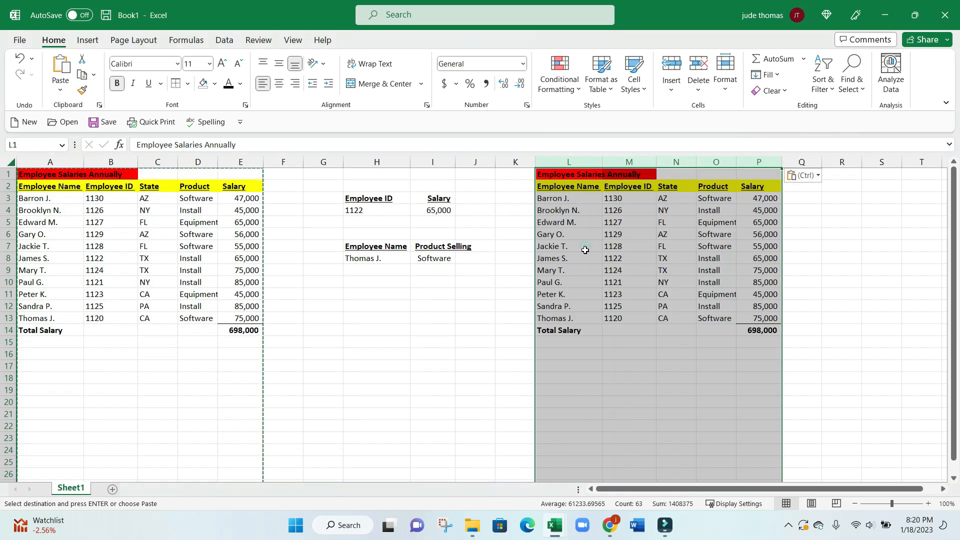
click(760, 162)
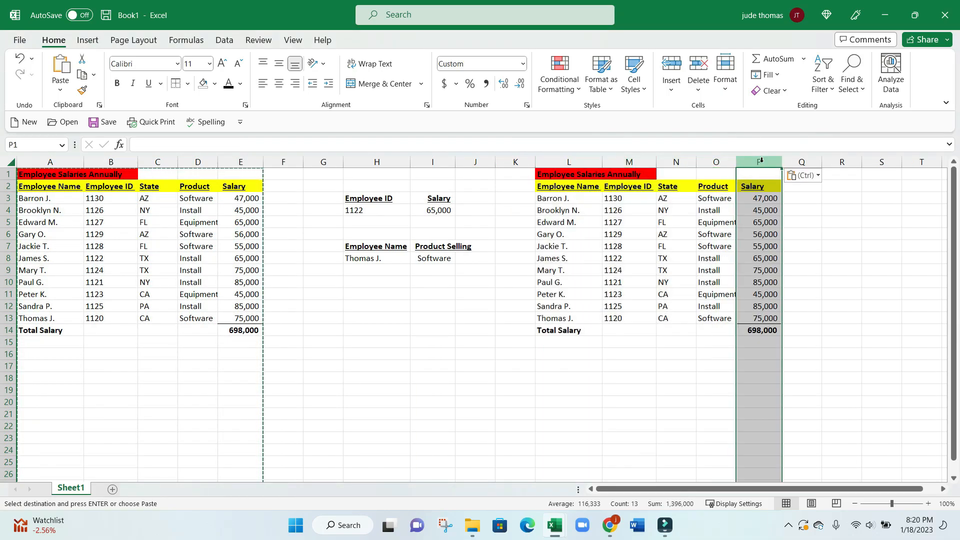
right_click(760, 160)
key(Escape)
key(ctrl+c)
right_click(620, 161)
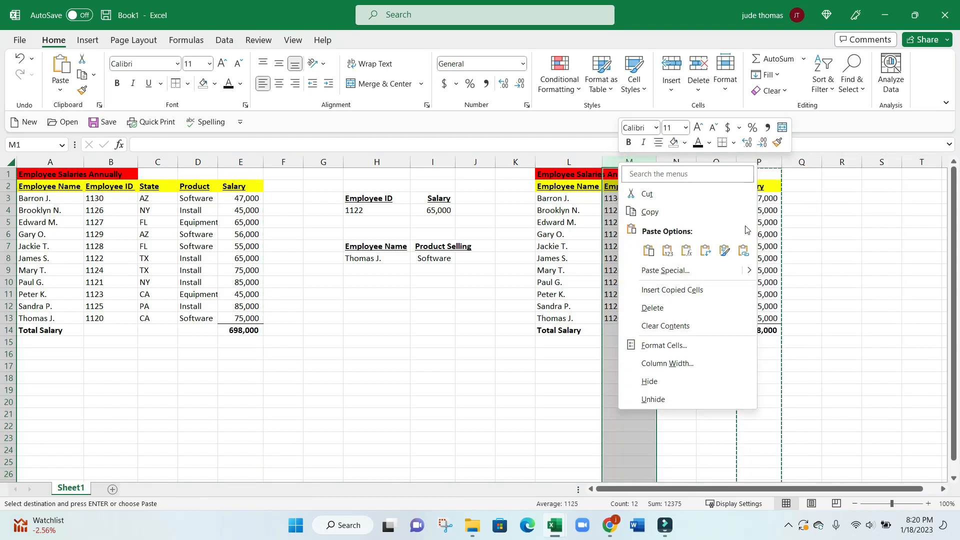
click(825, 193)
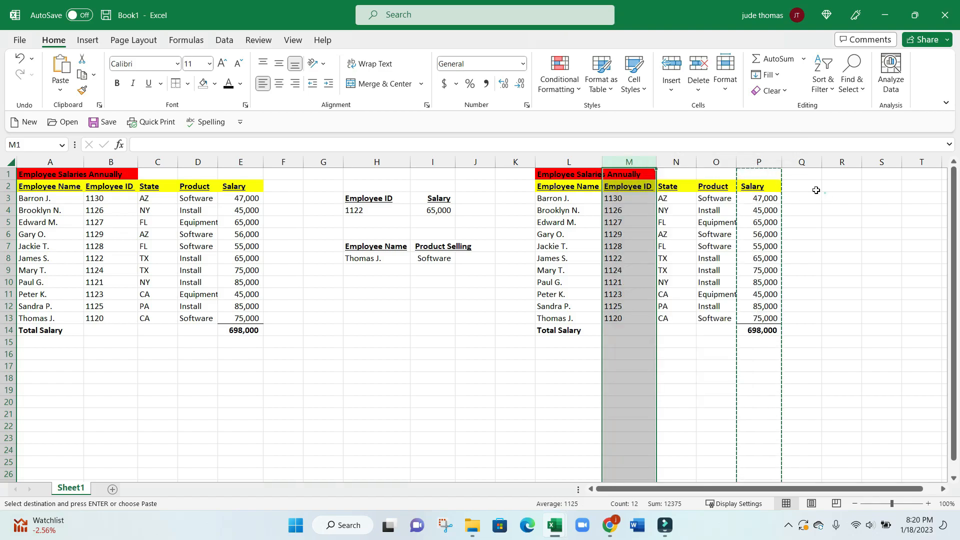
Step: Move the copied table's Salary column from P to directly before its Employee ID column in M
click(770, 164)
right_click(770, 164)
click(789, 196)
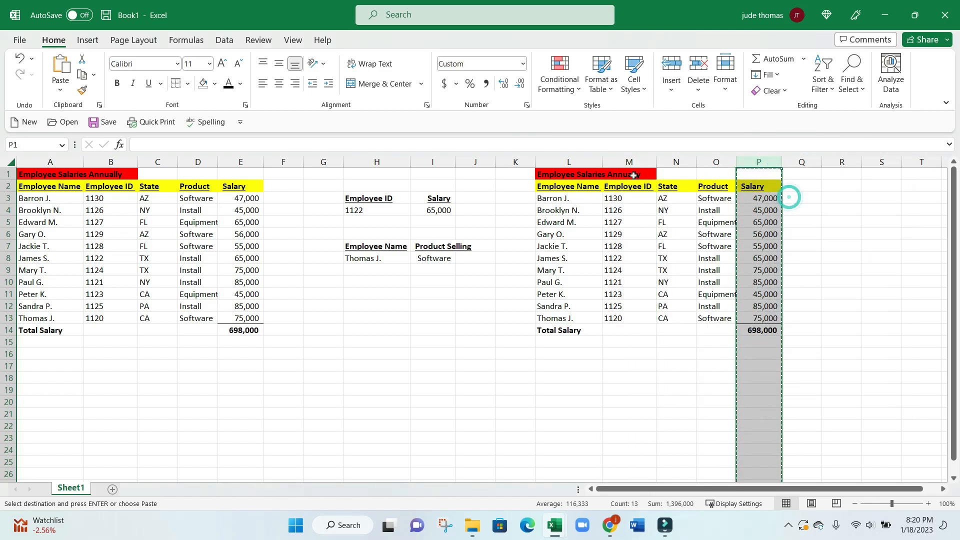
right_click(628, 161)
click(668, 295)
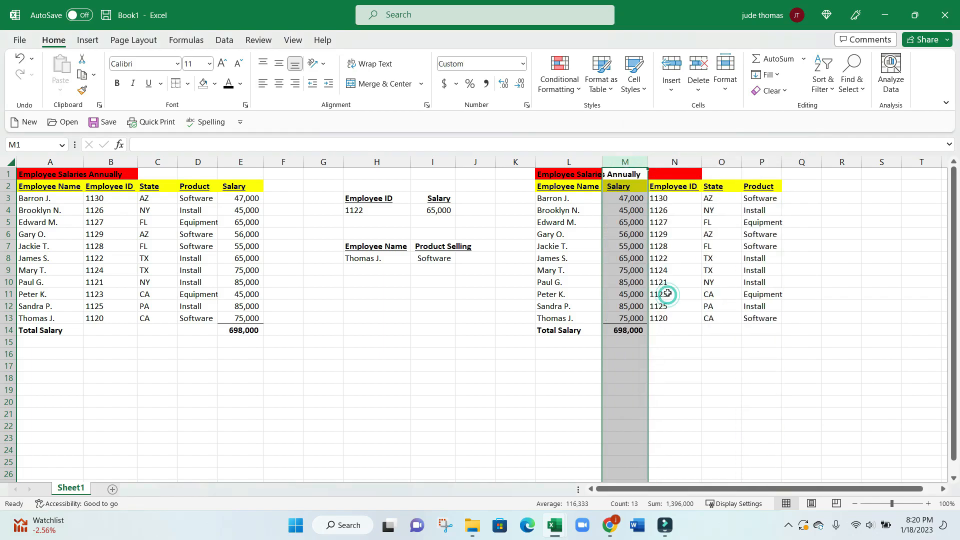
Step: Move the copied table's Employee Name column from L to directly before its State column in O
click(567, 163)
right_click(568, 163)
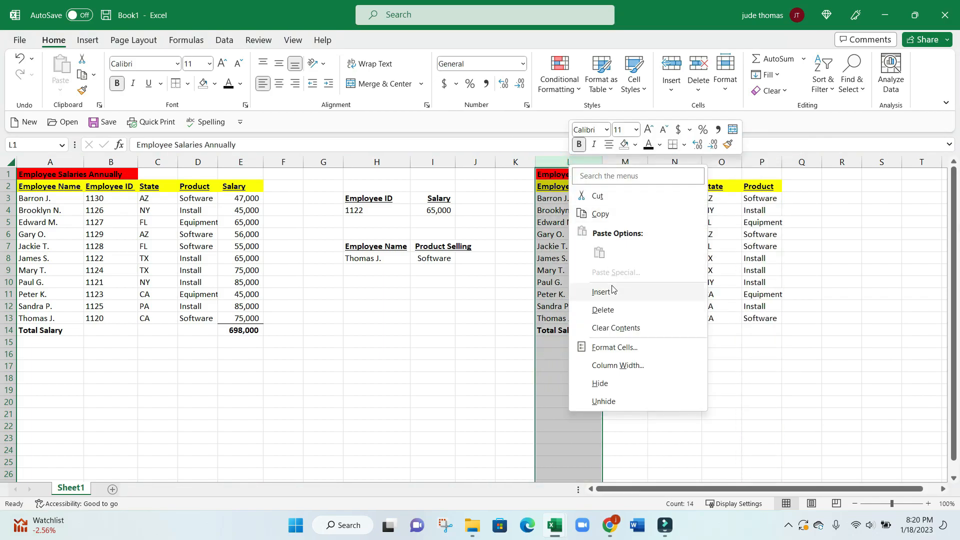
click(603, 196)
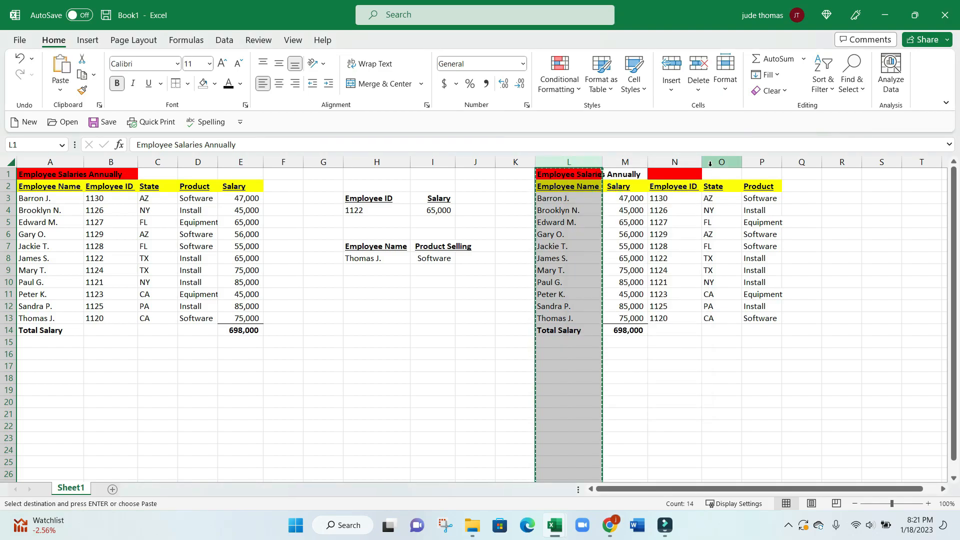
right_click(710, 163)
click(764, 292)
Step: Move the copied table's title "Employee Salaries Annually" from N1 to L1
drag(674, 177, 720, 175)
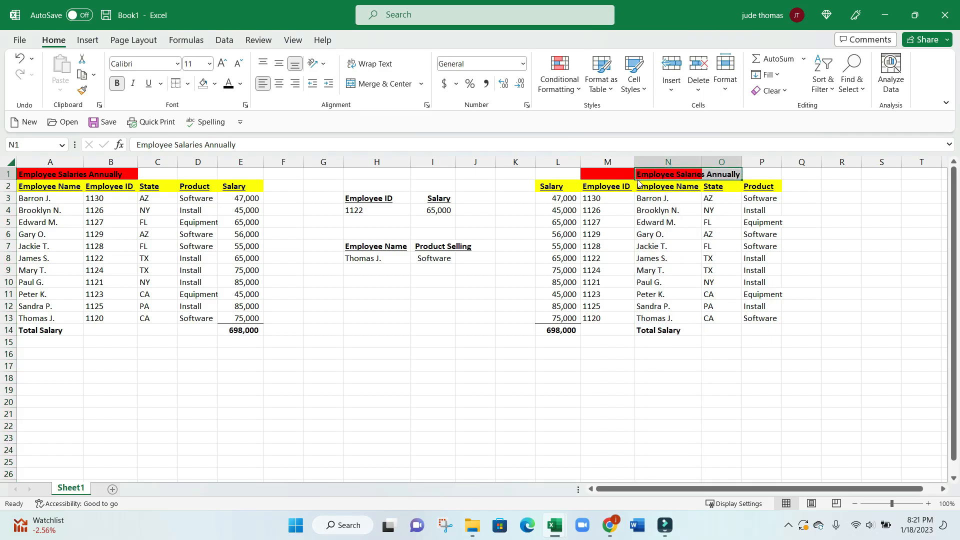
click(639, 175)
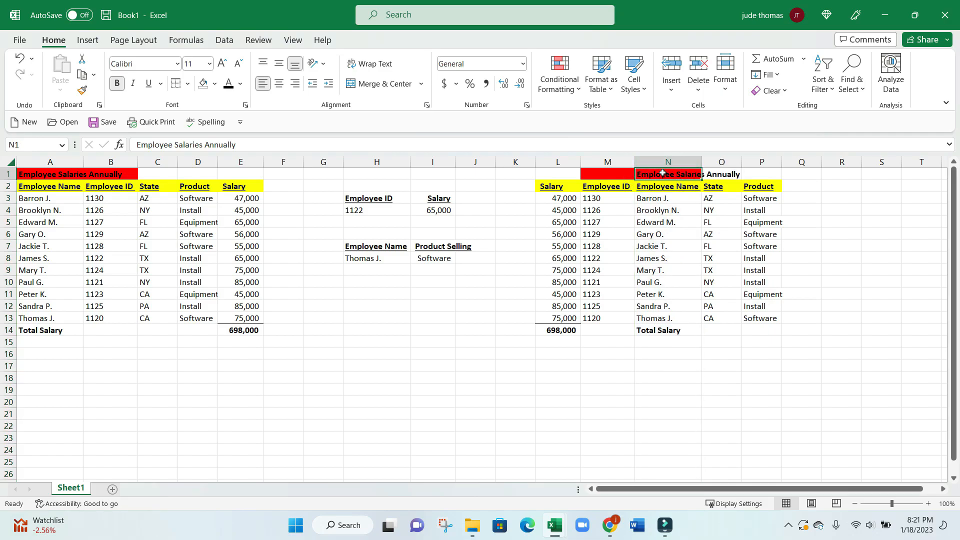
drag(663, 179, 575, 175)
click(669, 174)
click(682, 223)
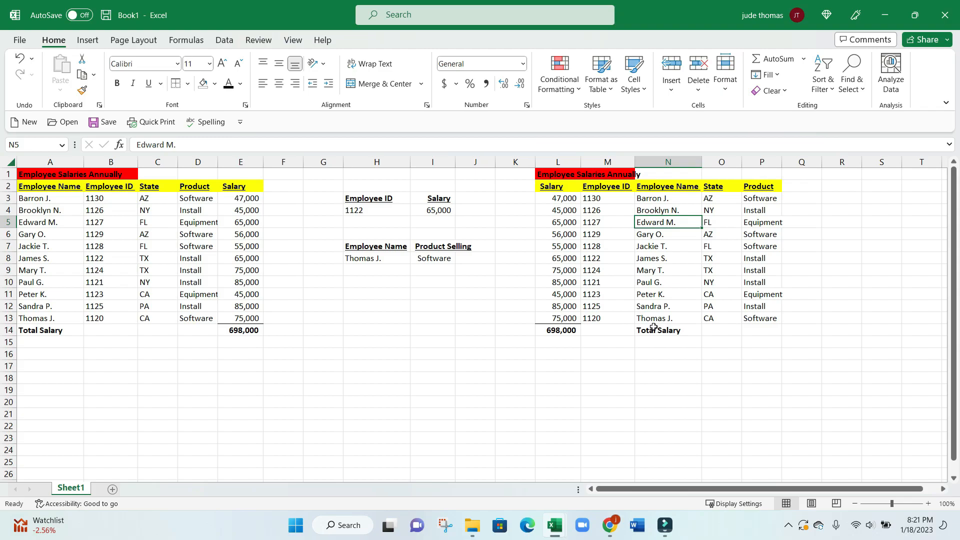
Step: Copy the employee ID in H4 down into H5
click(445, 210)
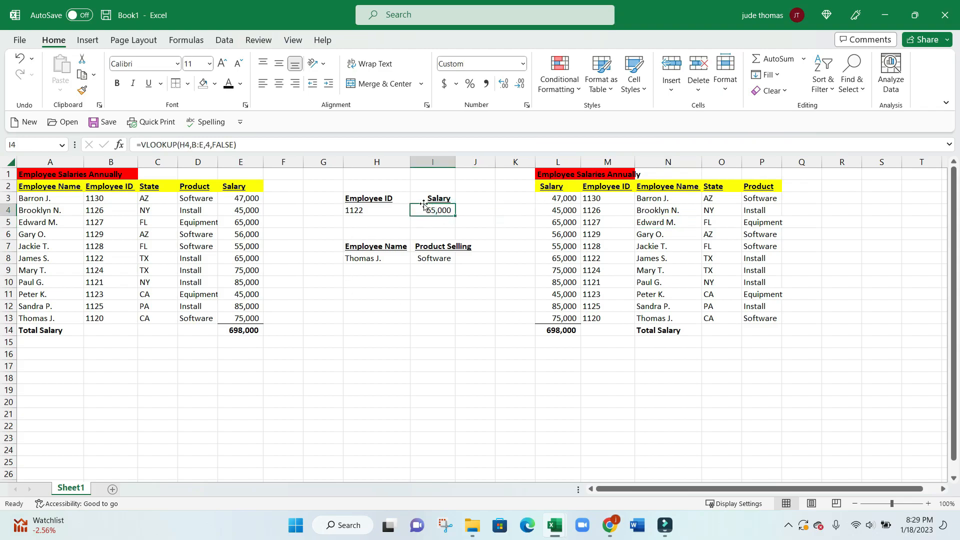
click(389, 211)
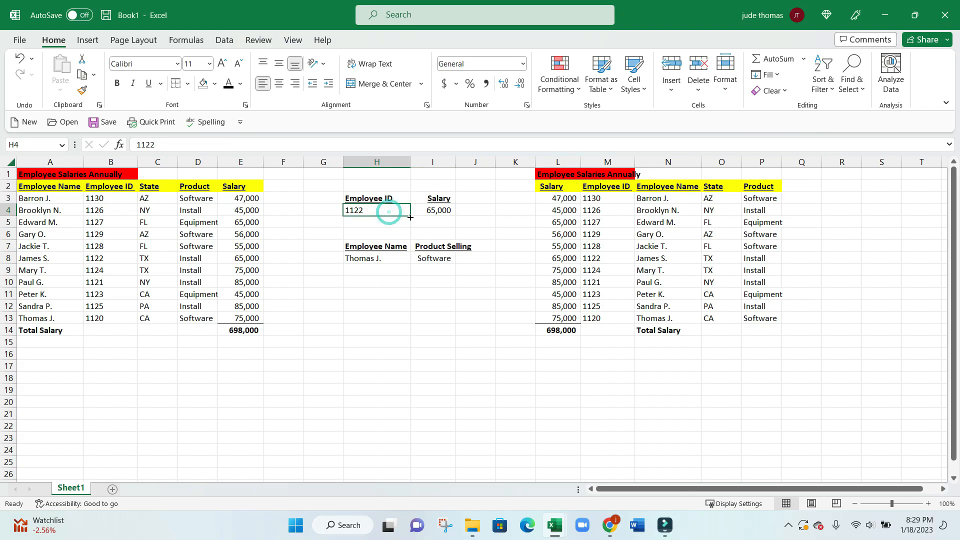
drag(410, 217, 409, 229)
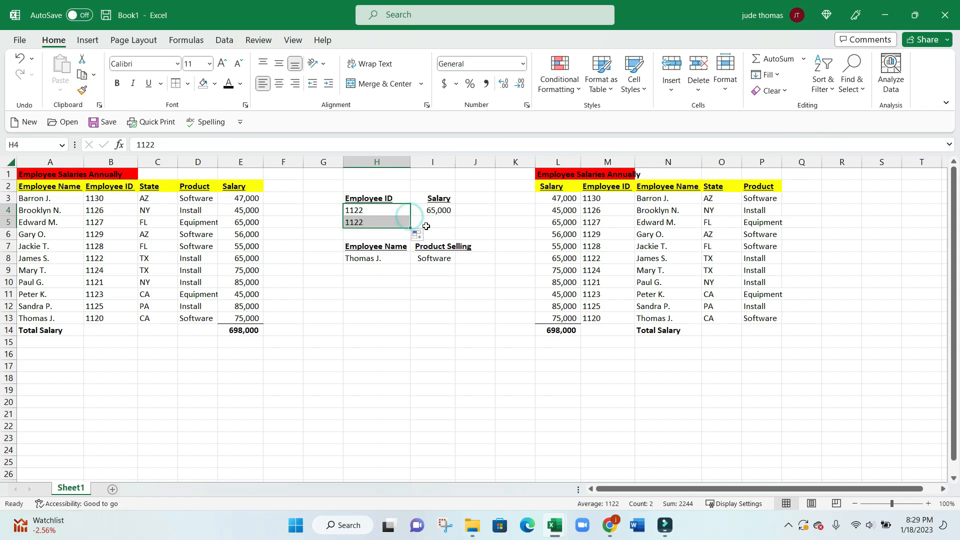
Step: Start a VLOOKUP function in I5 with H5 as the lookup value and columns L:M as the table array
click(432, 225)
click(187, 41)
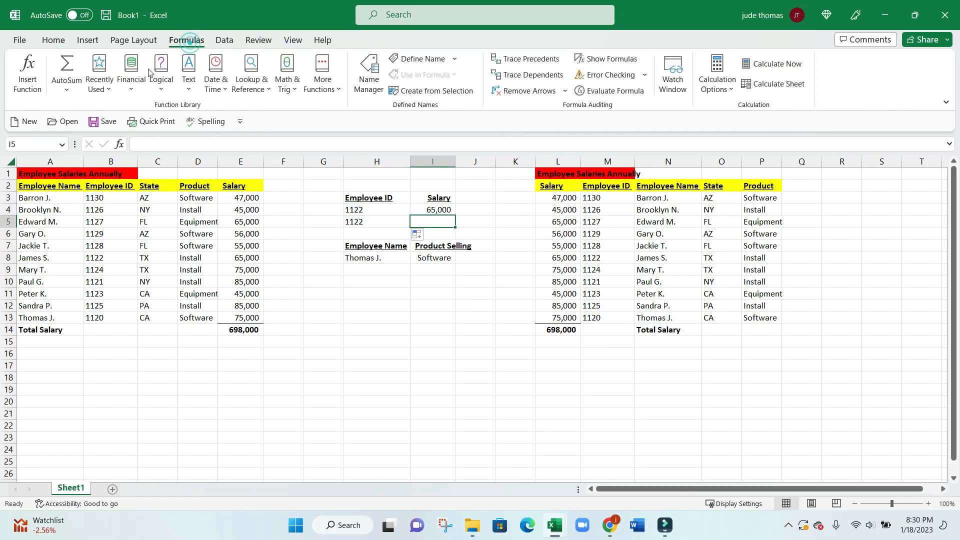
click(20, 75)
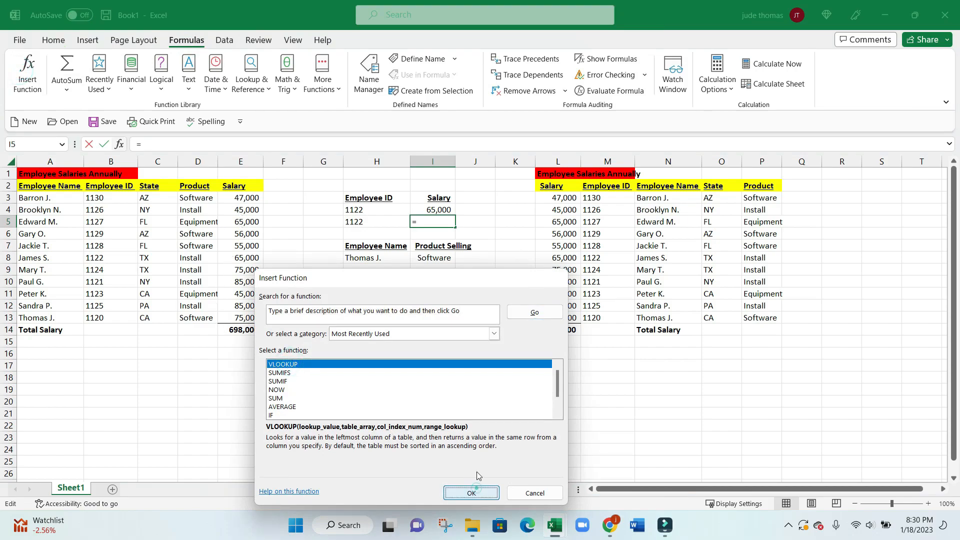
click(475, 491)
click(377, 223)
click(344, 335)
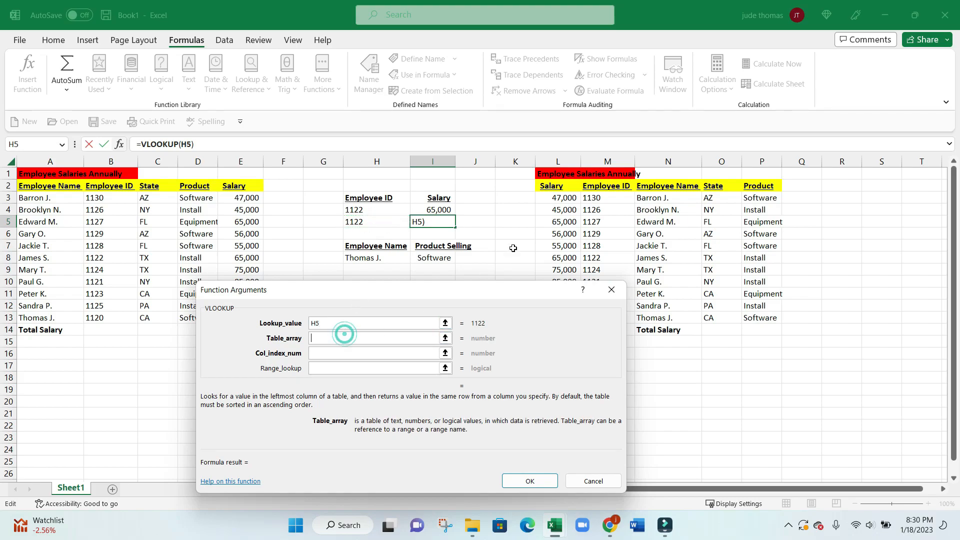
drag(558, 161, 607, 172)
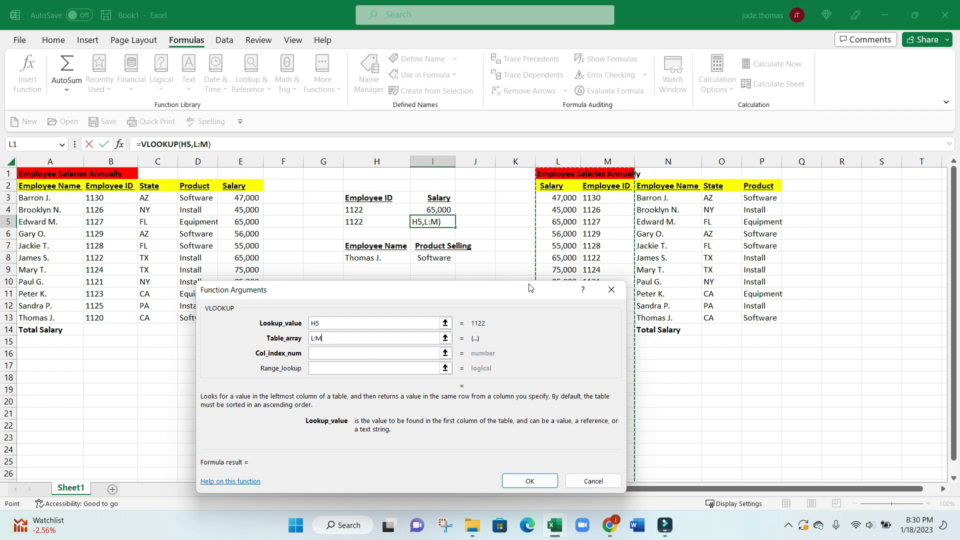
Step: Complete the I5 VLOOKUP with column index number 1 and range lookup FALSE
click(402, 353)
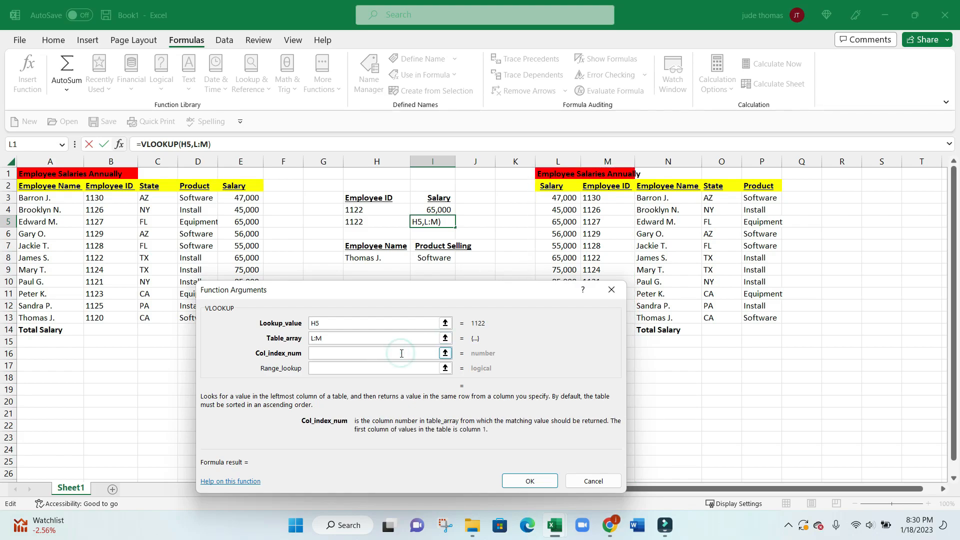
text(1)
click(348, 367)
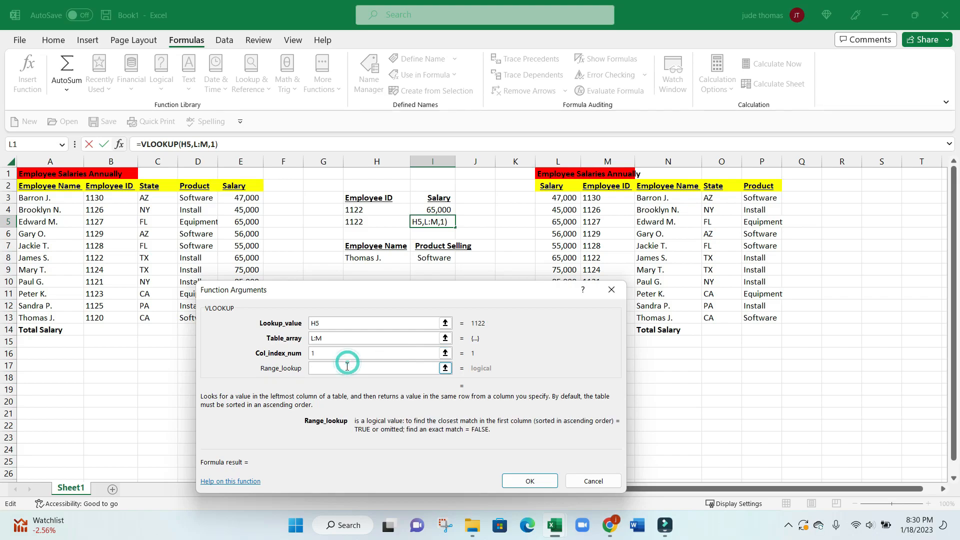
text(FALSE)
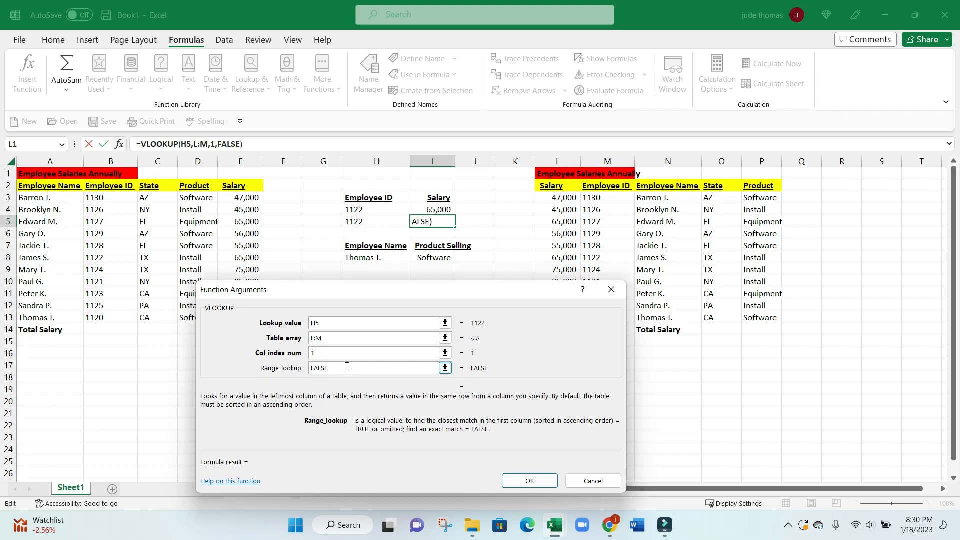
key(Return)
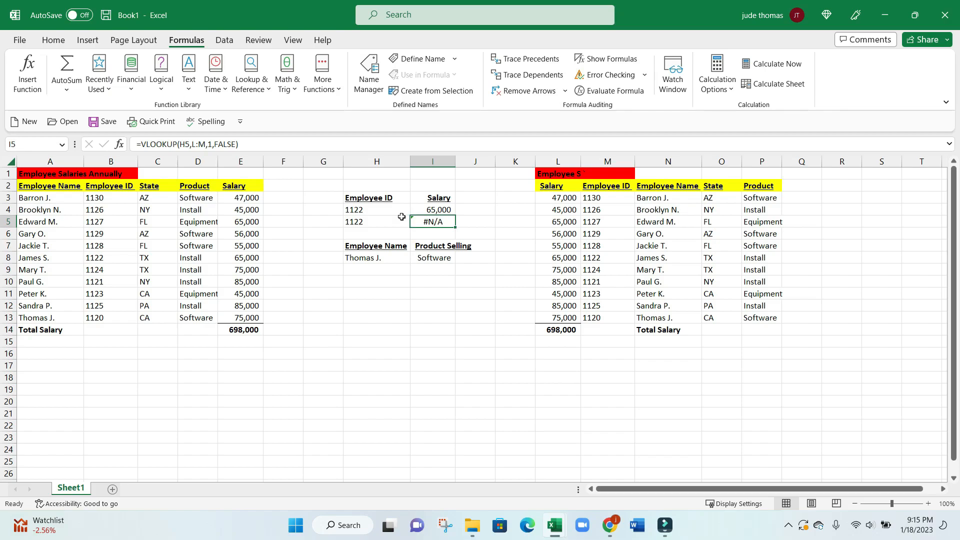
Step: Check the lookup ID in H5 against the order of the Salary and Employee ID columns in L and M
click(383, 220)
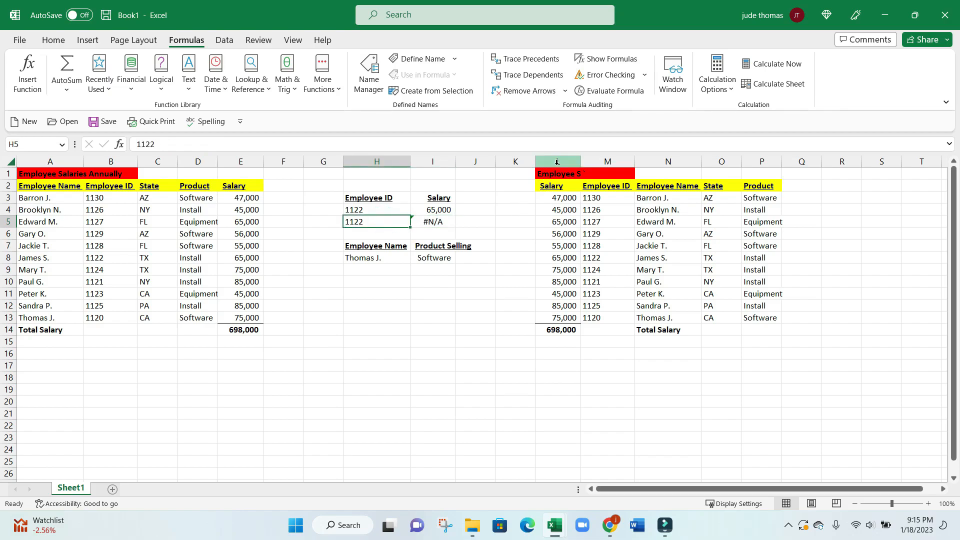
click(560, 157)
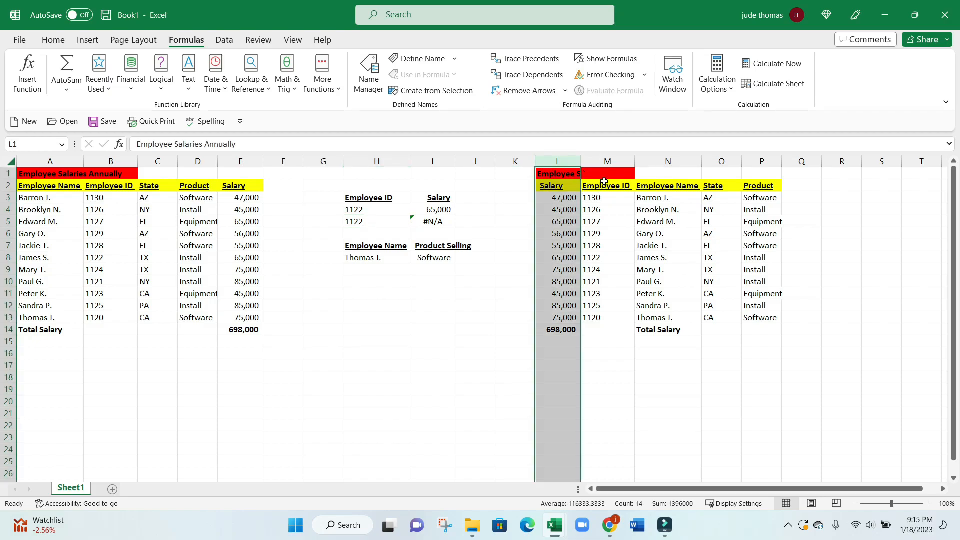
click(608, 161)
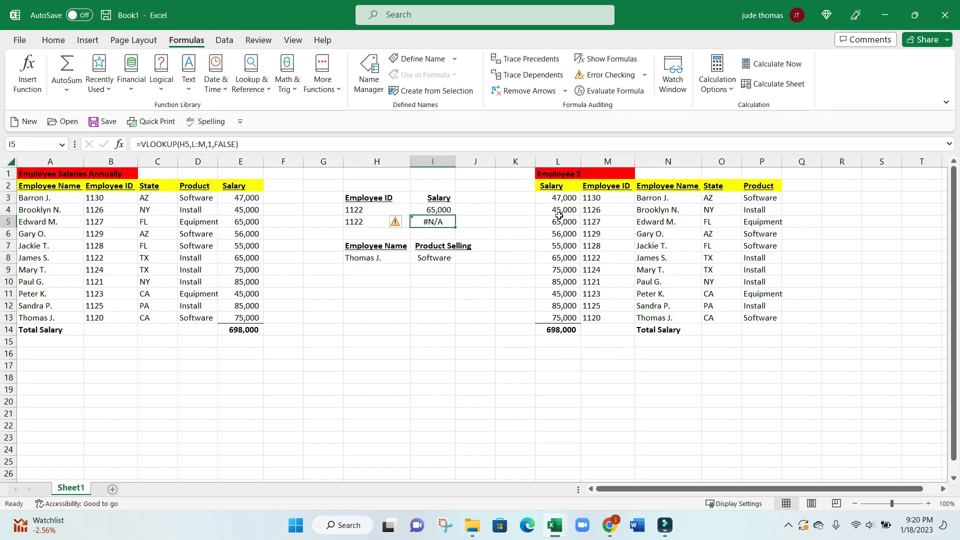
Step: Move the copied table's Salary column from L to directly before its Employee Name column in N
click(563, 164)
right_click(564, 195)
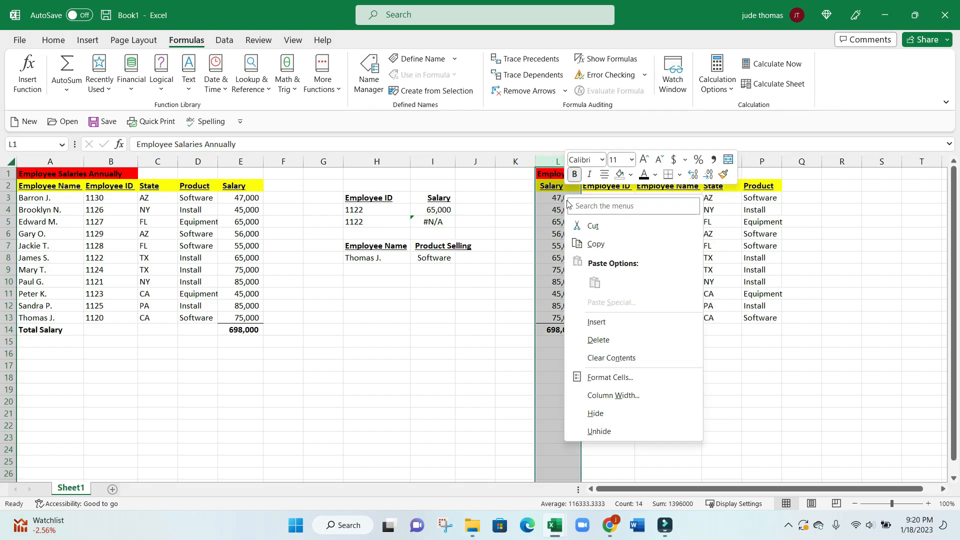
click(592, 227)
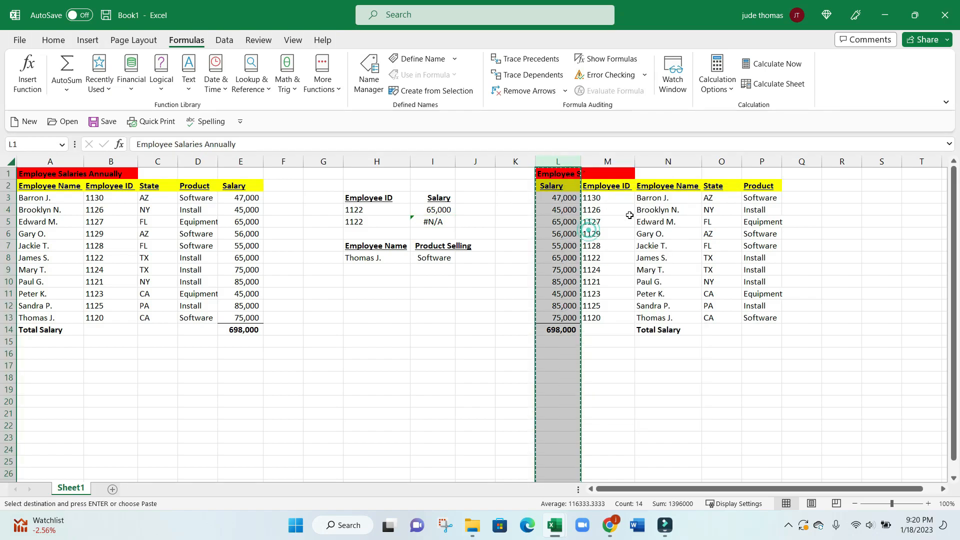
click(654, 162)
right_click(656, 165)
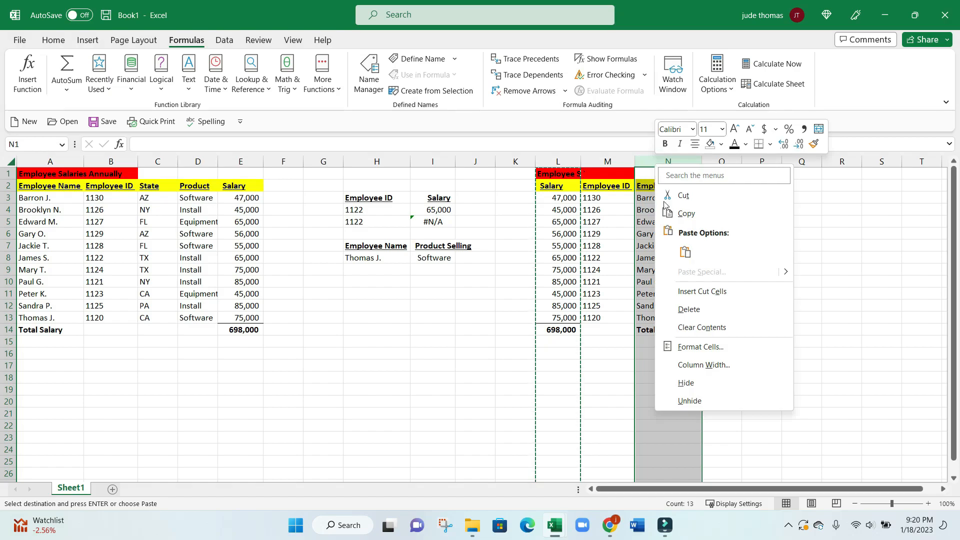
click(699, 290)
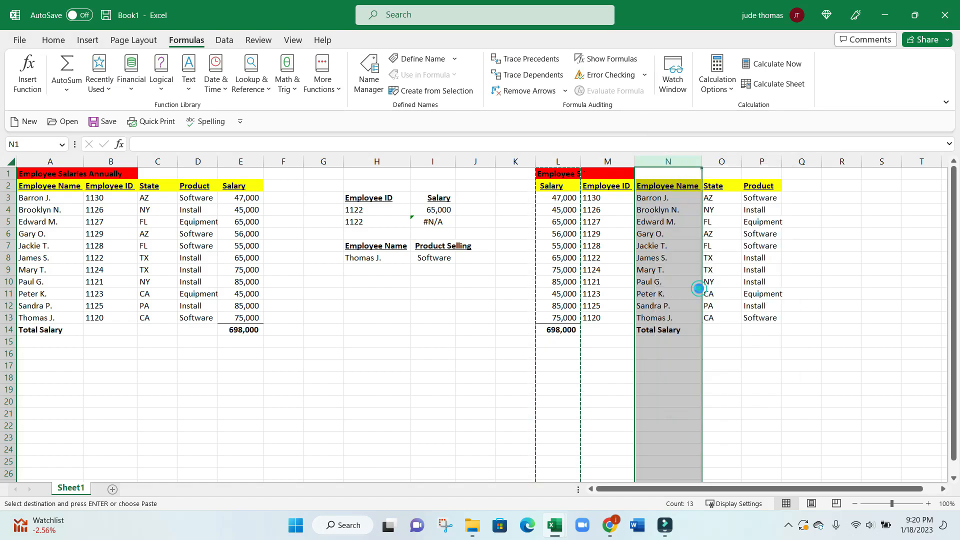
Step: Edit the VLOOKUP in I5 to use table array L:M and column index number 2
click(443, 221)
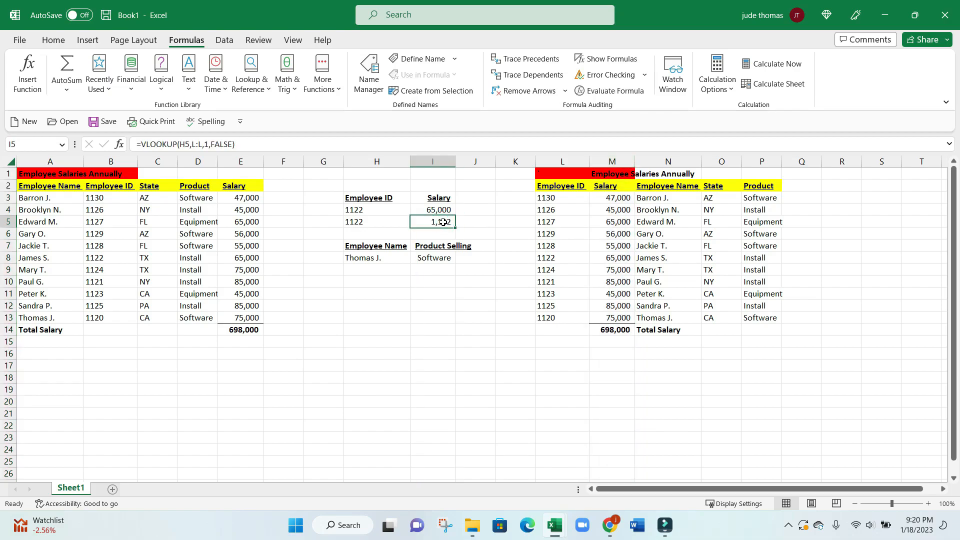
key(F2)
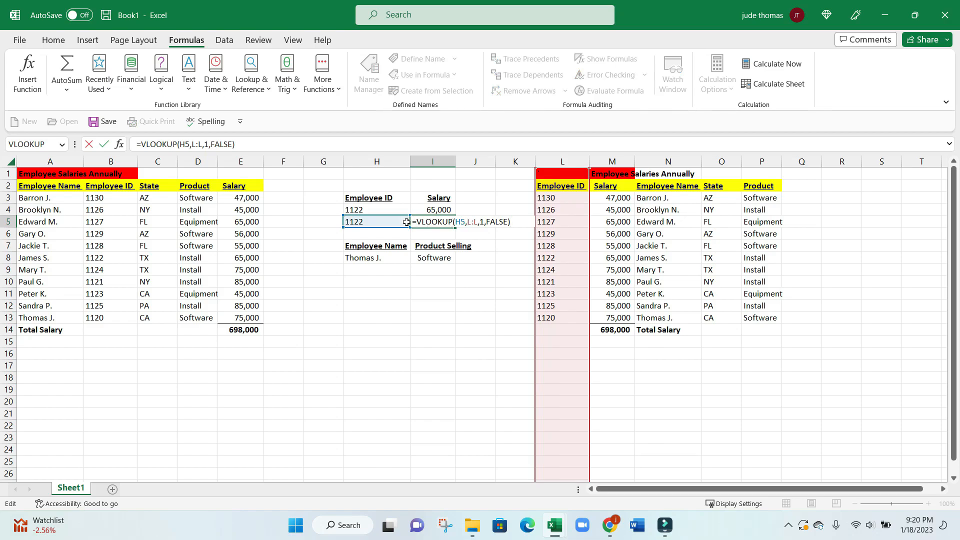
click(475, 221)
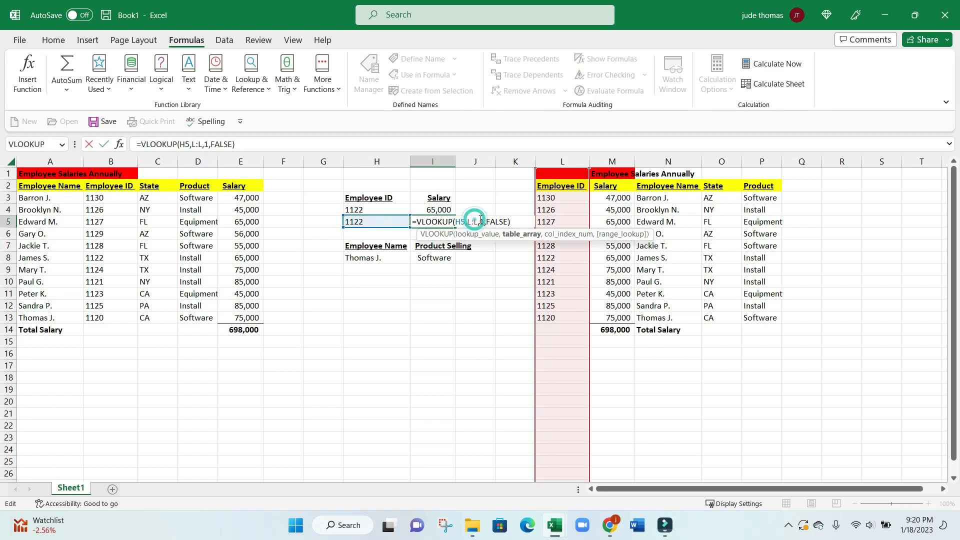
key(Delete)
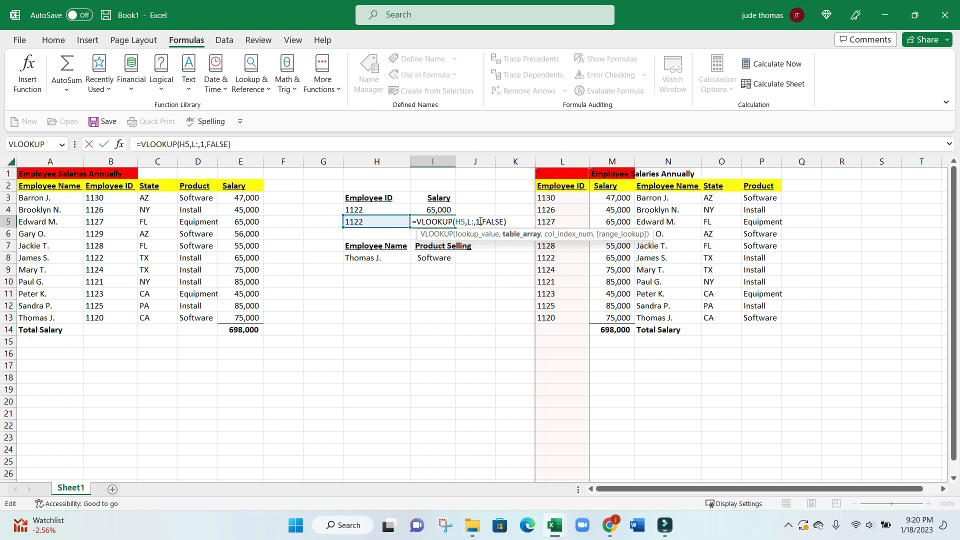
text(m)
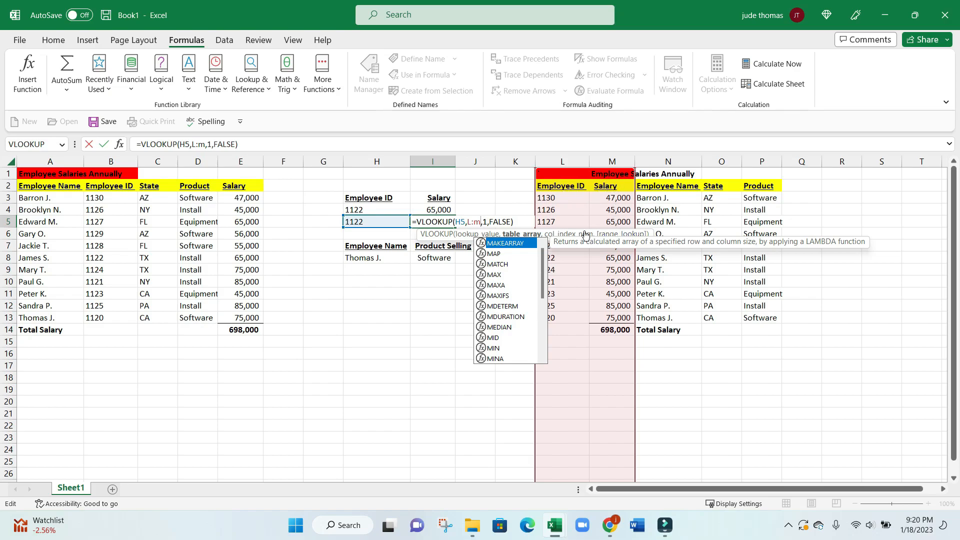
key(Right)
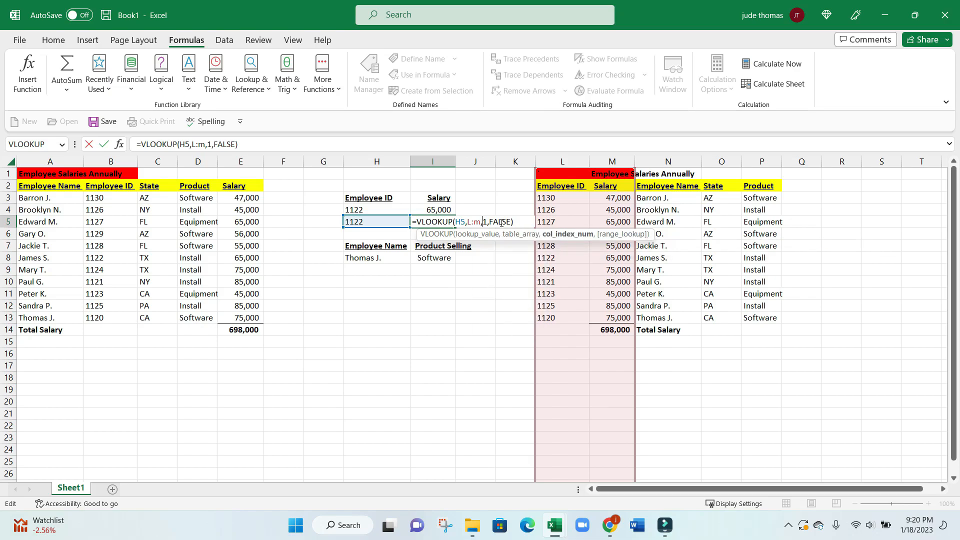
key(BackSpace)
text(2)
key(Return)
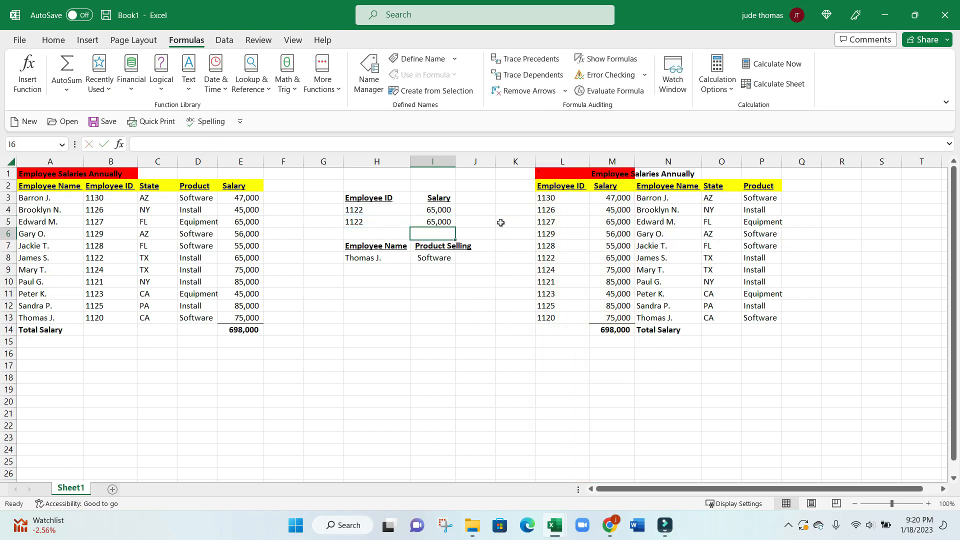
click(443, 218)
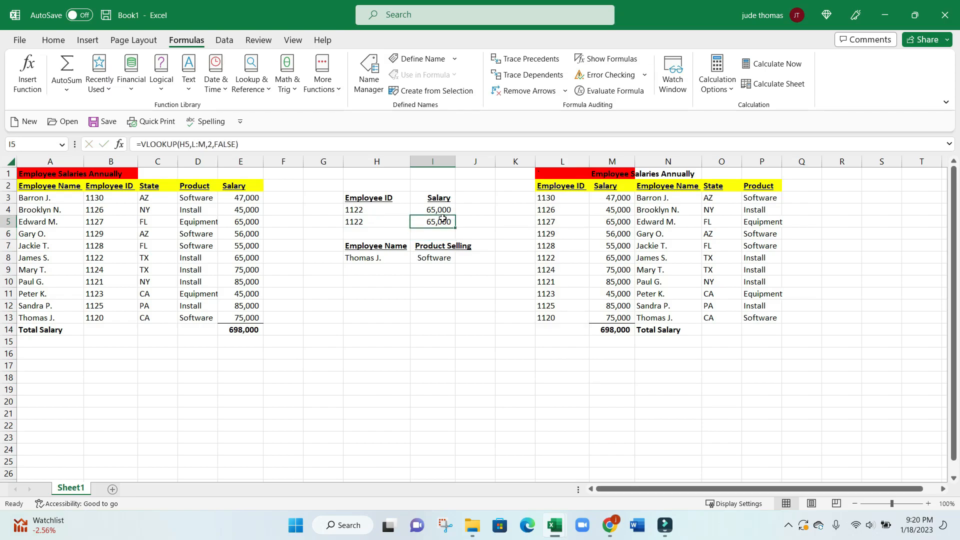
Step: Test the I5 lookup by replacing the employee ID in H5 with the ID from row 5
click(394, 223)
text(1127)
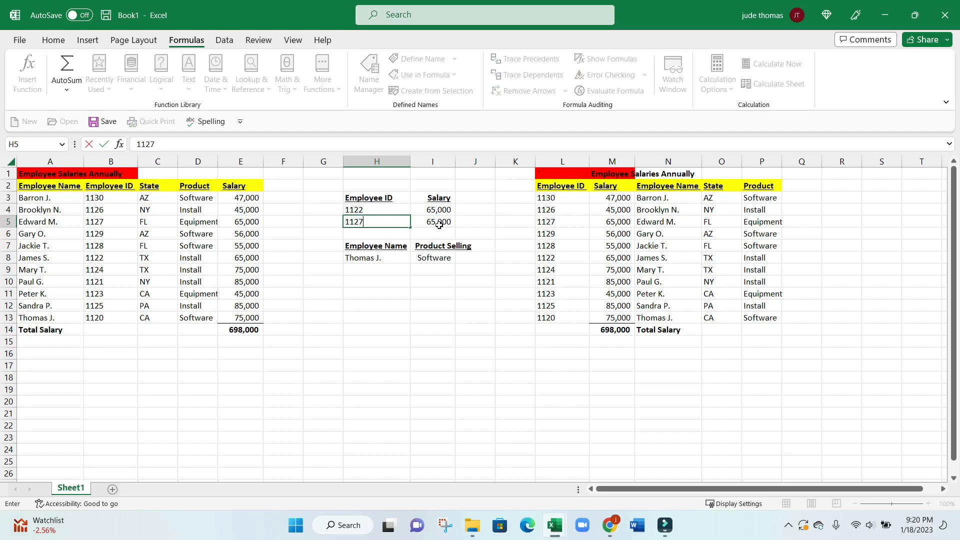
key(Return)
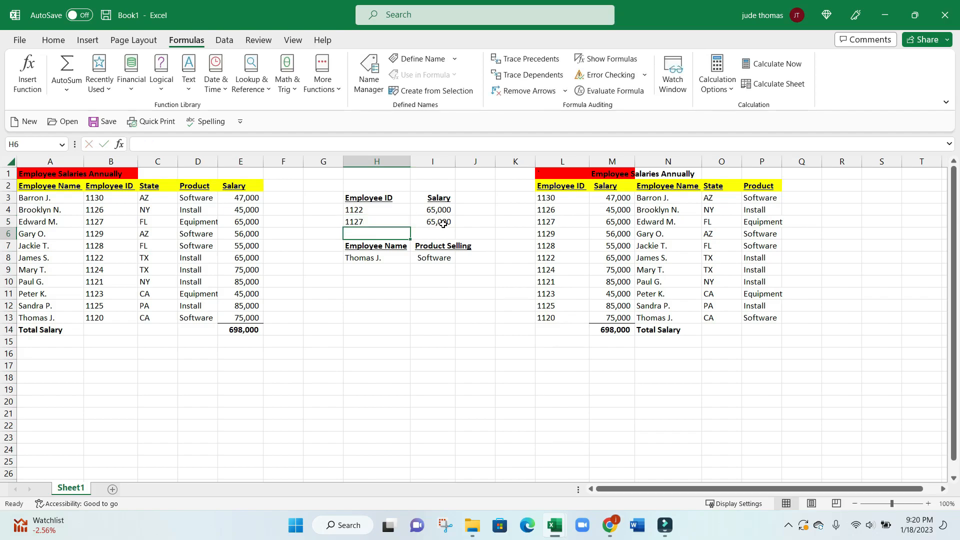
Step: Replace the employee ID in H5 with the ID from row 9 and check the salary against that row in the copied table
click(390, 221)
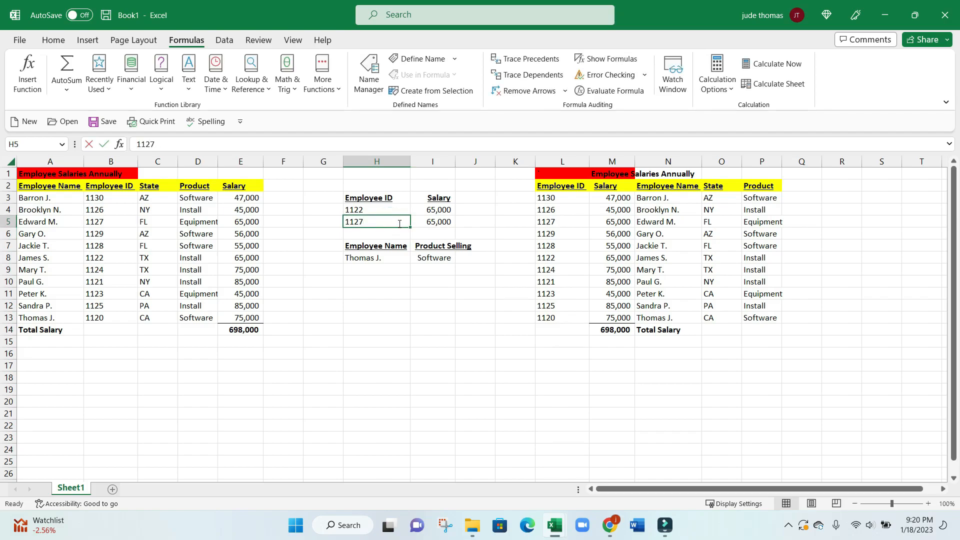
text(1124)
key(Return)
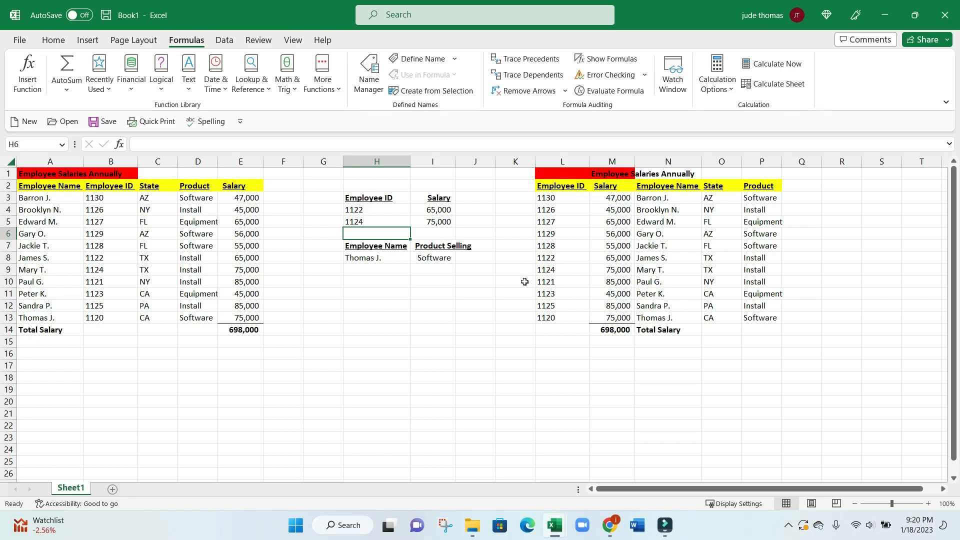
click(563, 270)
click(592, 270)
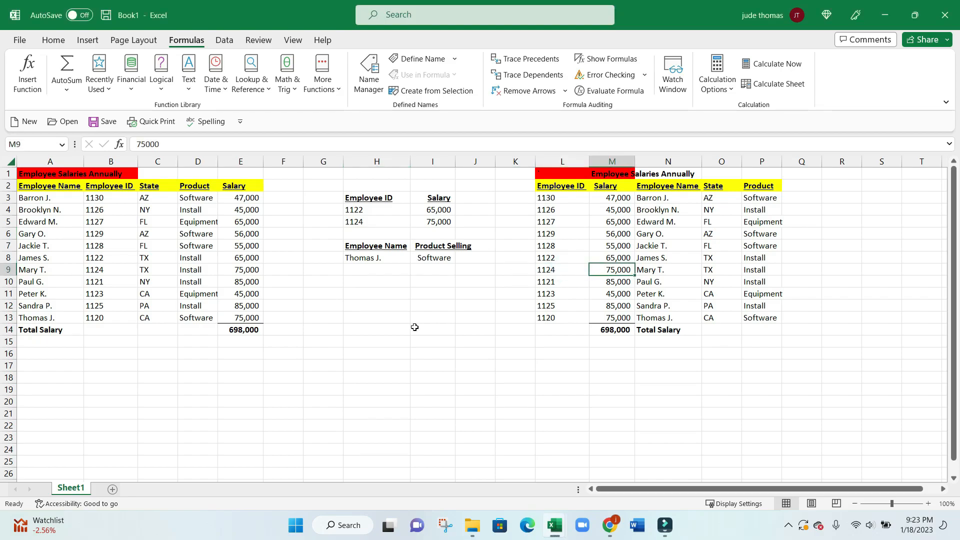